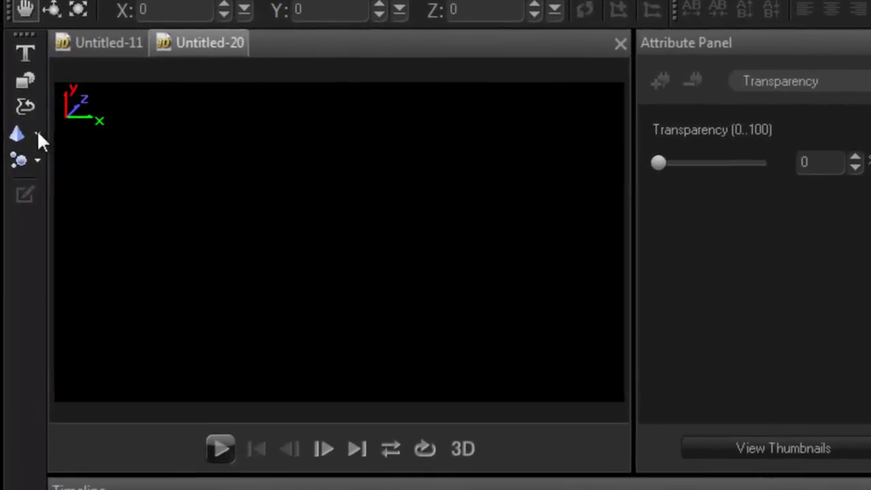
Add a cube from the shapes list and move it up-left, then to the right
{"action": "left_click", "coordinate": [37, 134]}
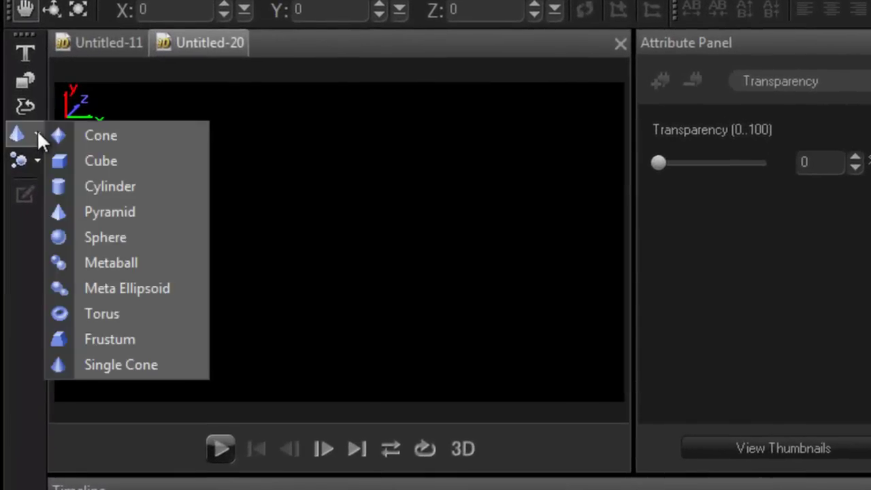
{"action": "left_click", "coordinate": [94, 168]}
{"action": "left_click_drag", "start_coordinate": [347, 282], "coordinate": [338, 242]}
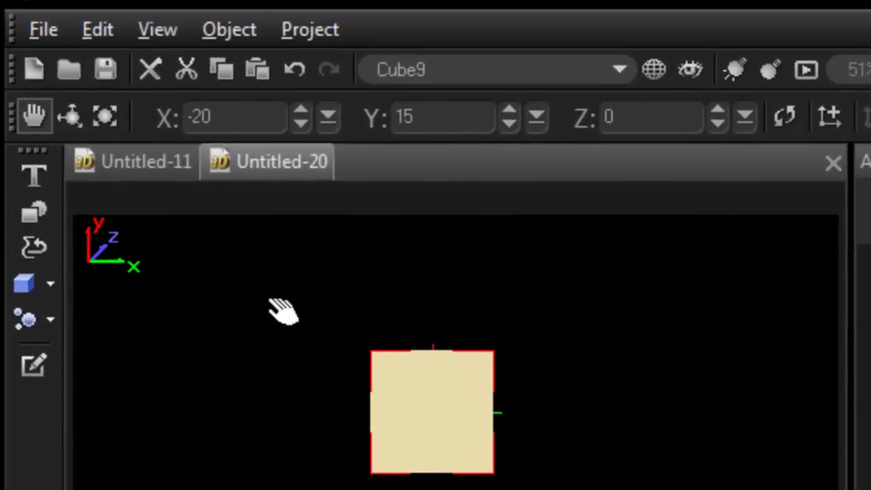
{"action": "left_click", "coordinate": [81, 118]}
{"action": "left_click", "coordinate": [42, 118]}
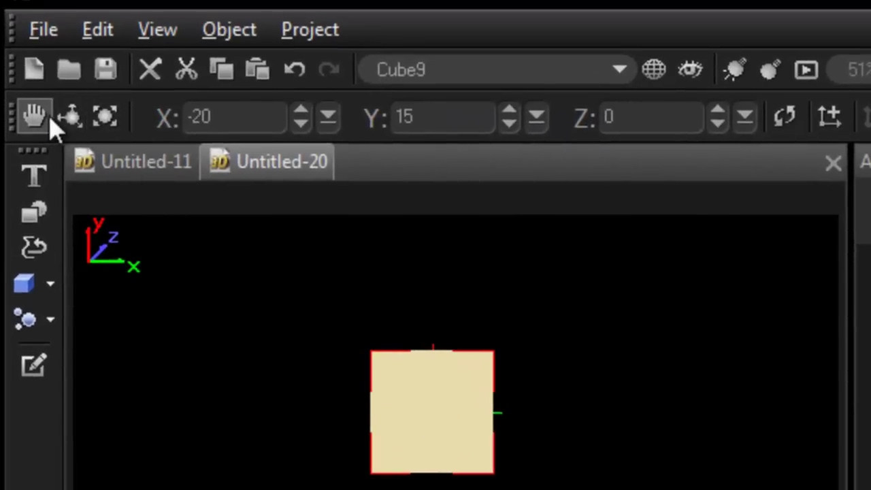
{"action": "left_click_drag", "start_coordinate": [395, 402], "coordinate": [350, 331]}
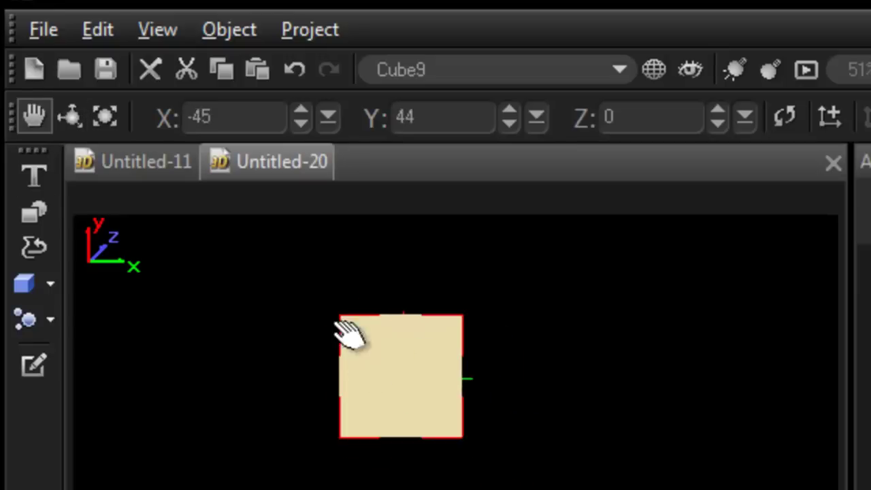
Tilt the cube to show three faces and resize it, then reset its rotation and size to 100
{"action": "left_click", "coordinate": [71, 117]}
{"action": "left_click_drag", "start_coordinate": [392, 389], "coordinate": [368, 341]}
{"action": "left_click", "coordinate": [106, 118]}
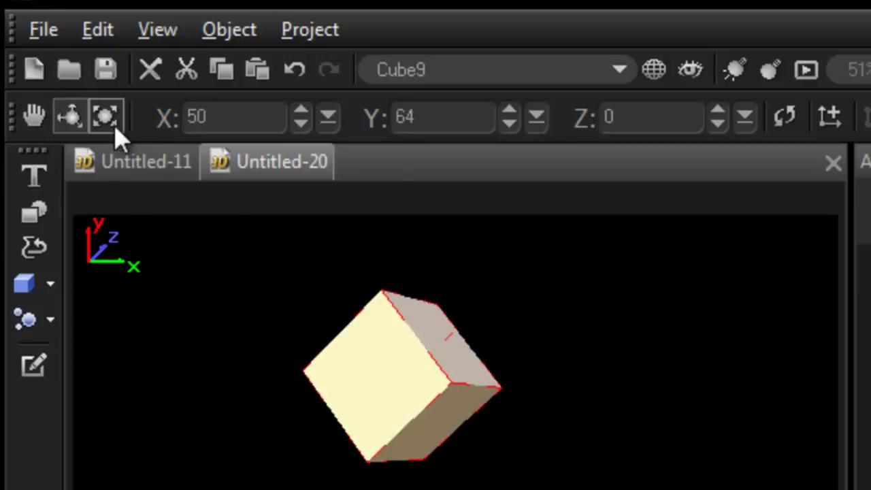
{"action": "left_click_drag", "start_coordinate": [657, 474], "coordinate": [568, 445]}
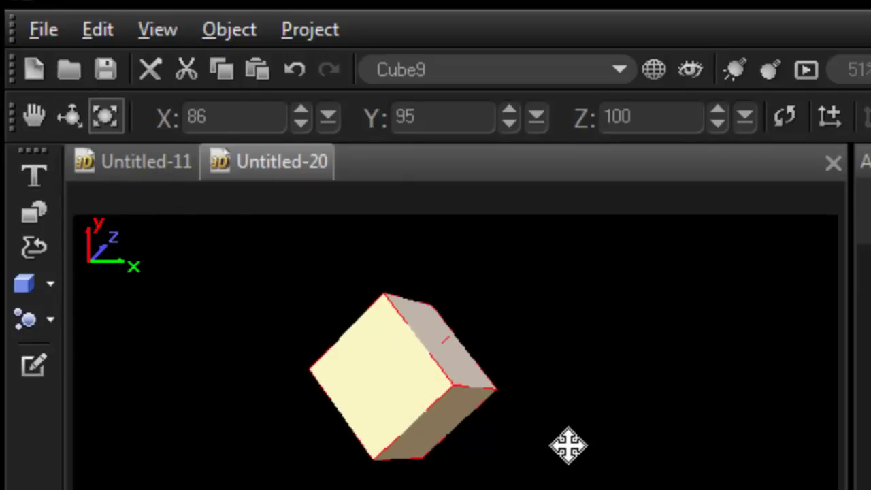
{"action": "left_click", "coordinate": [785, 118]}
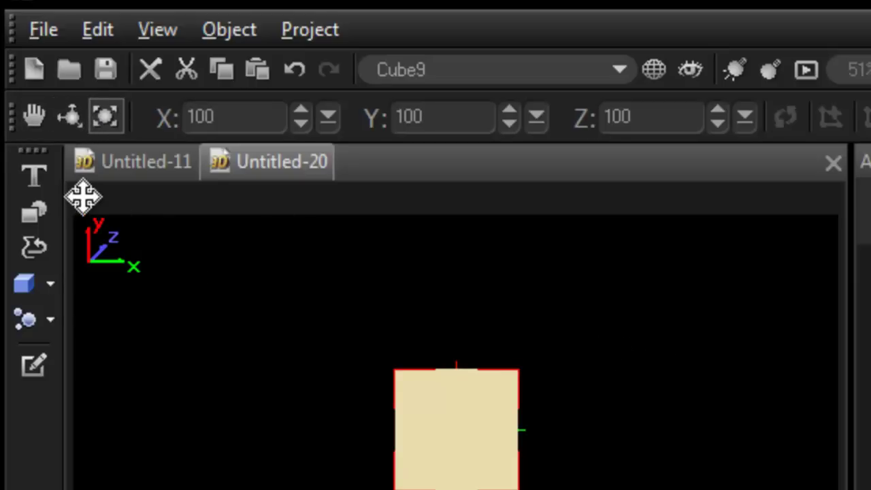
{"action": "key", "text": "w"}
{"action": "key", "text": "e"}
{"action": "key", "text": "r"}
{"action": "key", "text": "w"}
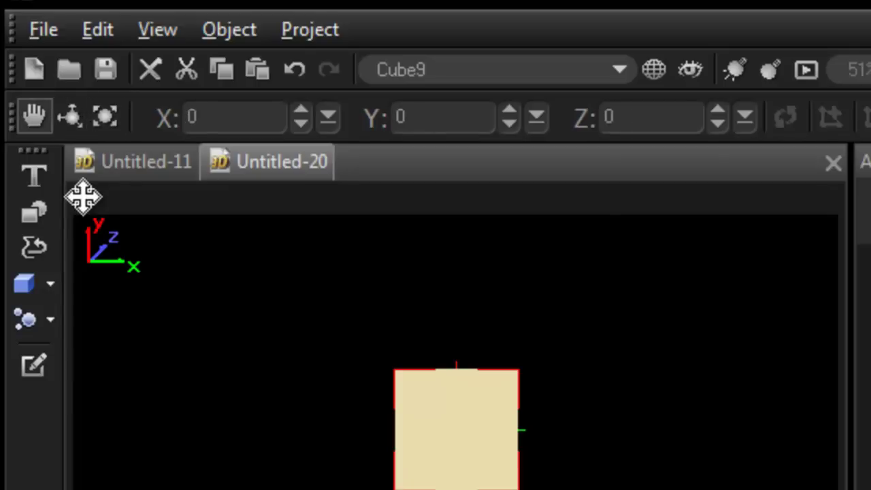
{"action": "key", "text": "e"}
{"action": "key", "text": "r"}
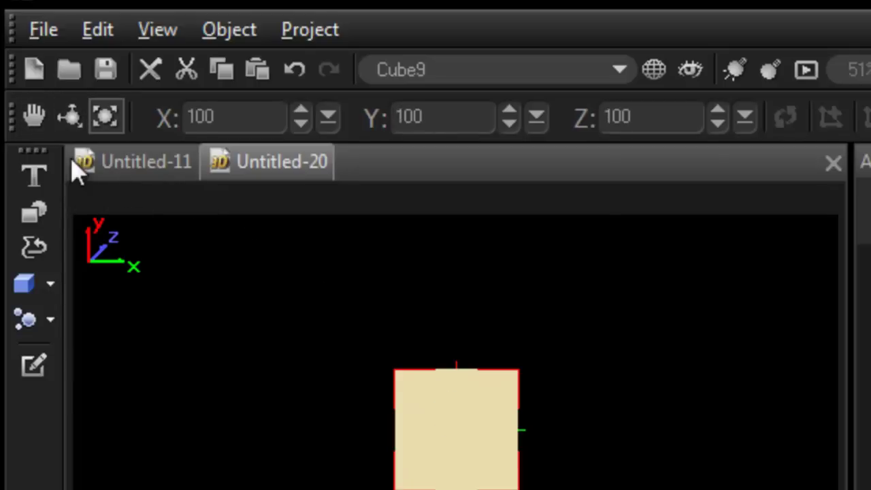
{"action": "left_click", "coordinate": [33, 116]}
{"action": "left_click_drag", "start_coordinate": [501, 428], "coordinate": [422, 428]}
{"action": "key", "text": "e"}
{"action": "key", "text": "w"}
{"action": "left_click_drag", "start_coordinate": [292, 381], "coordinate": [396, 424]}
{"action": "key", "text": "e"}
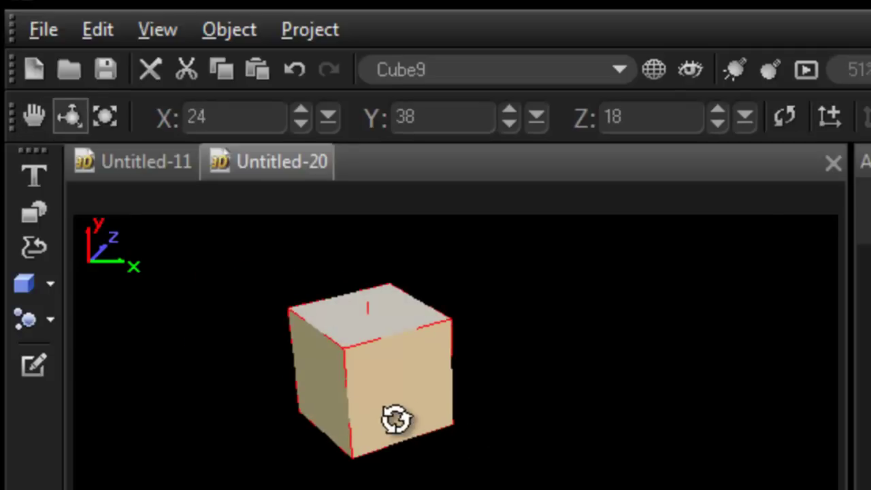
{"action": "left_click_drag", "start_coordinate": [395, 420], "coordinate": [443, 451]}
{"action": "left_click", "coordinate": [35, 117]}
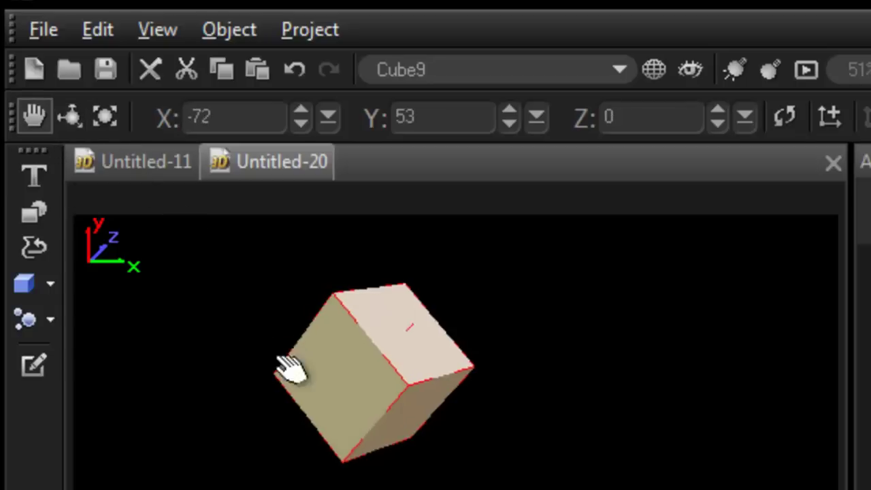
{"action": "left_click_drag", "start_coordinate": [292, 368], "coordinate": [402, 441]}
{"action": "left_click", "coordinate": [75, 121]}
{"action": "left_click_drag", "start_coordinate": [352, 457], "coordinate": [279, 449]}
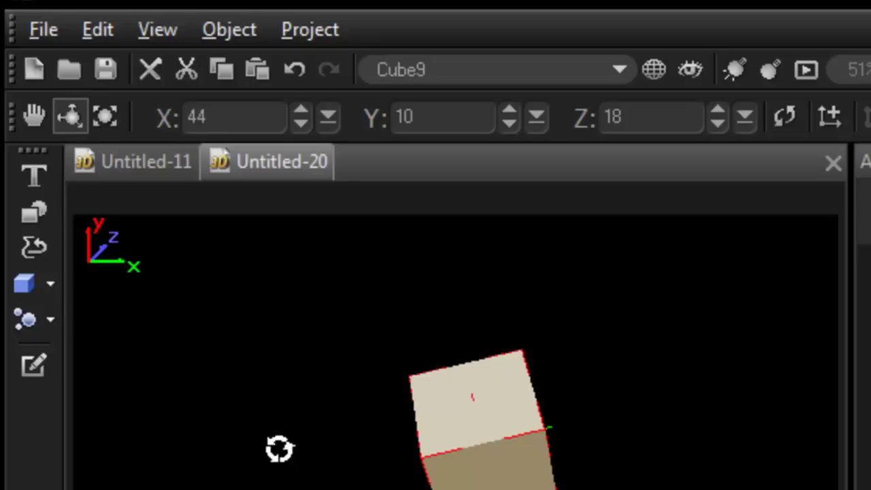
{"action": "left_click", "coordinate": [785, 117]}
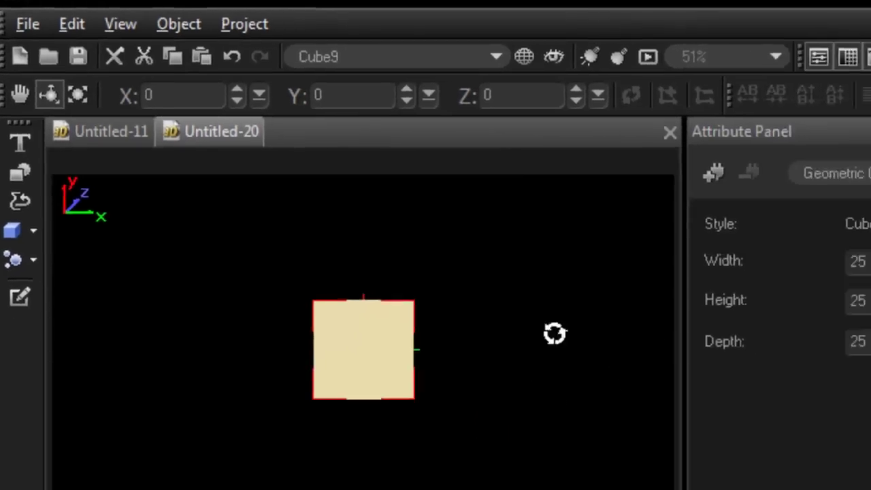
Collapse the Material Attributes, Object Style and Object Effects groups, then expand Text Effects to preview Distort
{"action": "left_click", "coordinate": [674, 200]}
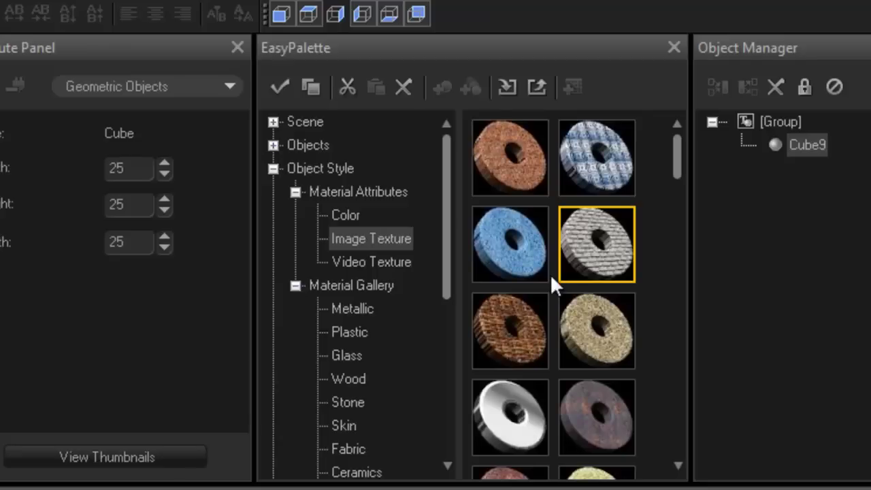
{"action": "left_click", "coordinate": [295, 192]}
{"action": "left_click", "coordinate": [275, 168]}
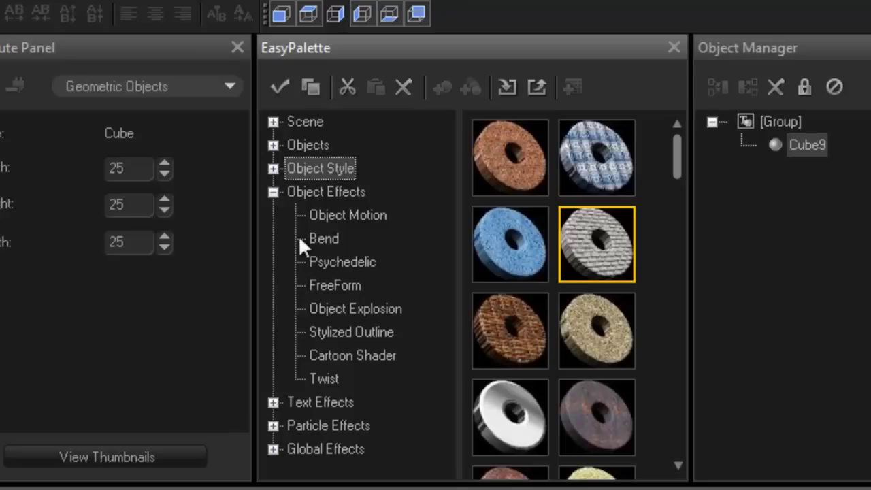
{"action": "left_click", "coordinate": [273, 193]}
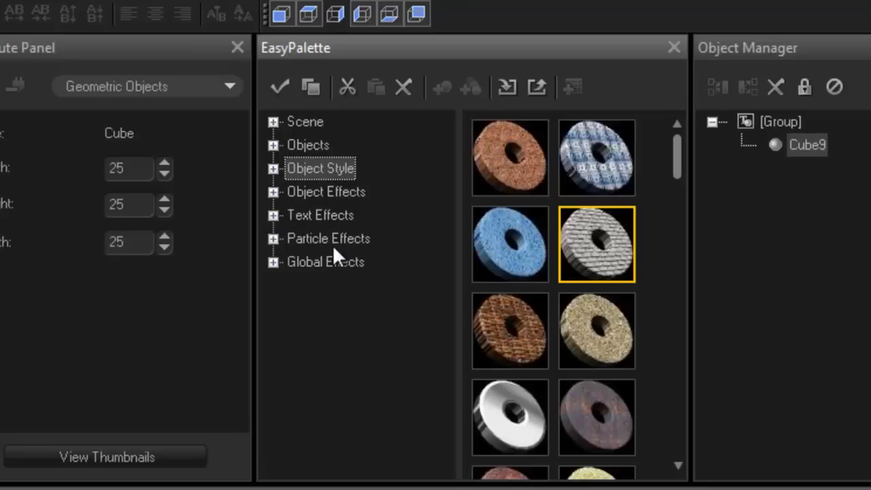
{"action": "left_click", "coordinate": [313, 217]}
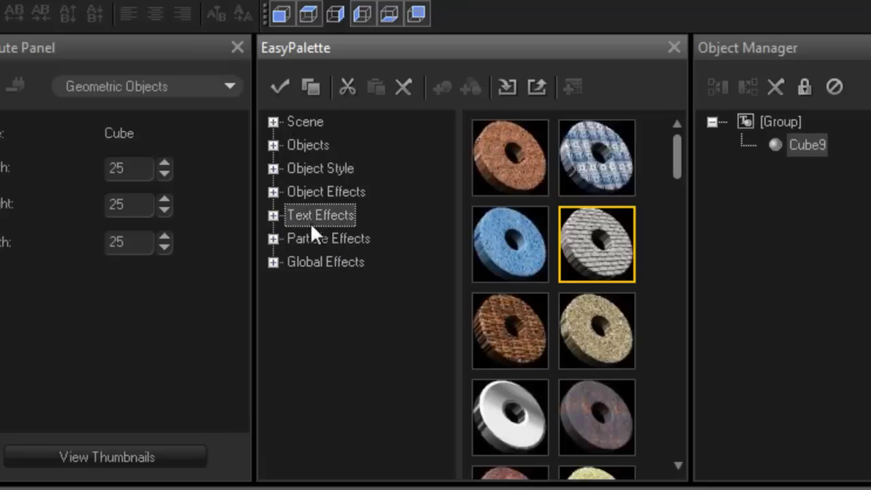
{"action": "left_click", "coordinate": [273, 215]}
{"action": "left_click", "coordinate": [330, 242]}
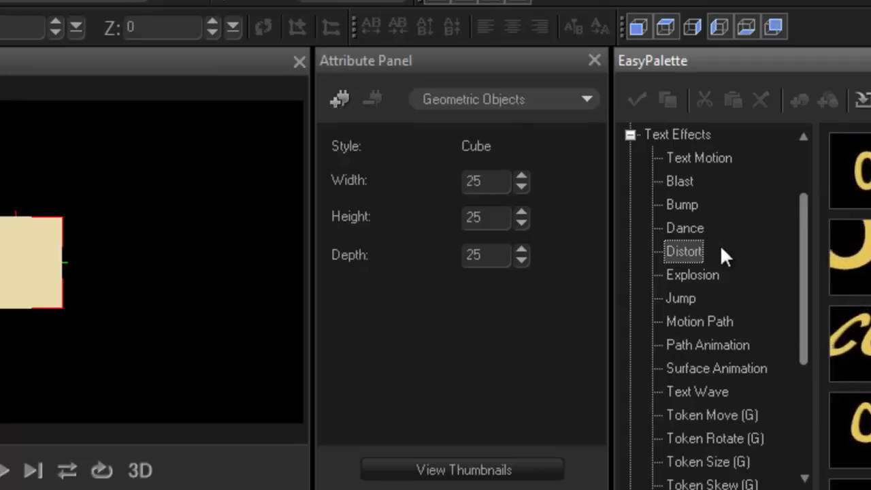
Show the cube's Texture settings with image texture presets in EasyPalette
{"action": "left_click", "coordinate": [585, 99]}
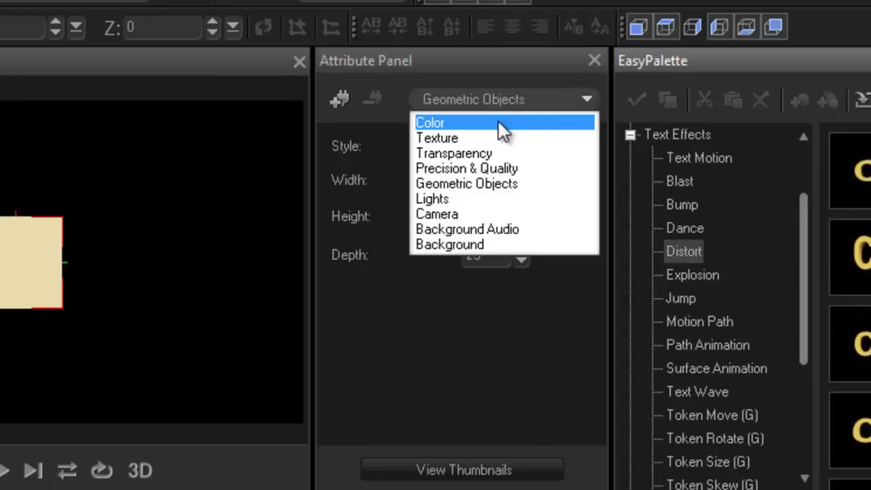
{"action": "left_click", "coordinate": [486, 140]}
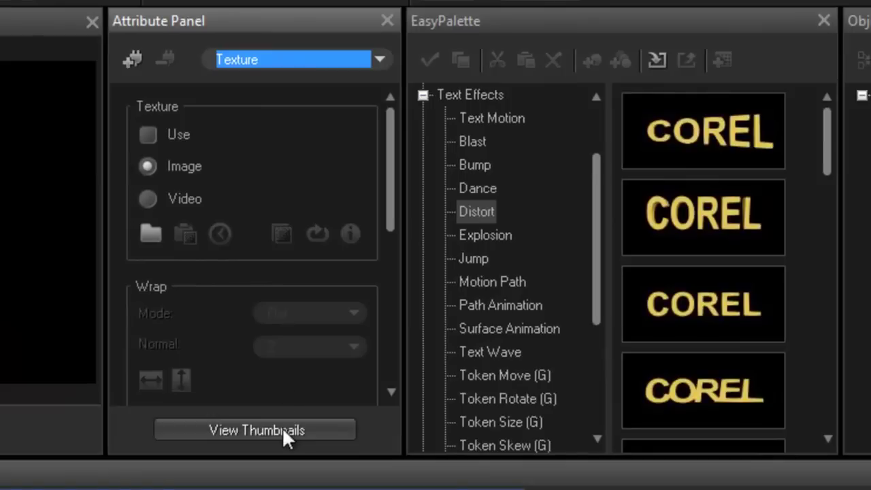
{"action": "left_click", "coordinate": [282, 428]}
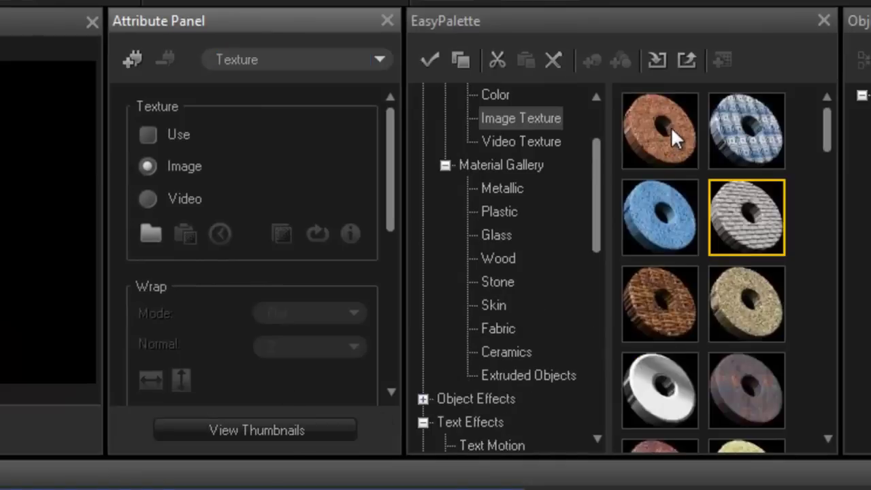
{"action": "left_click_drag", "start_coordinate": [830, 137], "coordinate": [850, 344]}
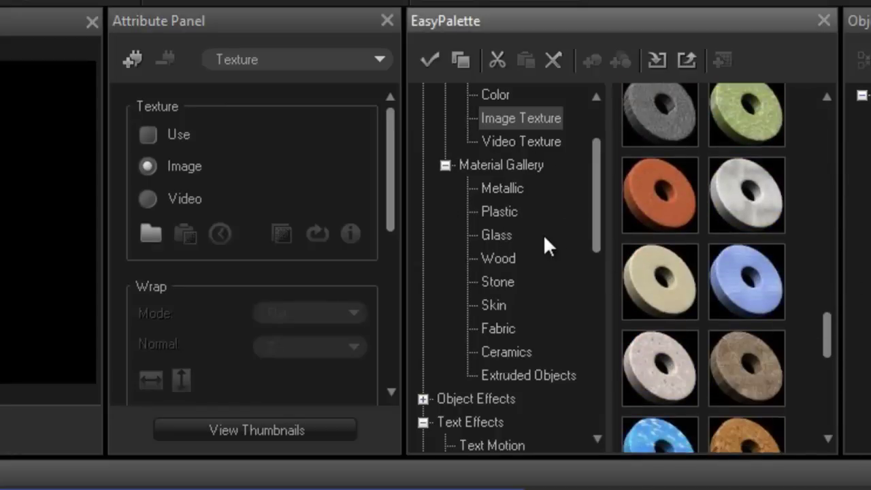
Switch the Attribute Panel to Color and browse the colour presets
{"action": "left_click", "coordinate": [379, 60]}
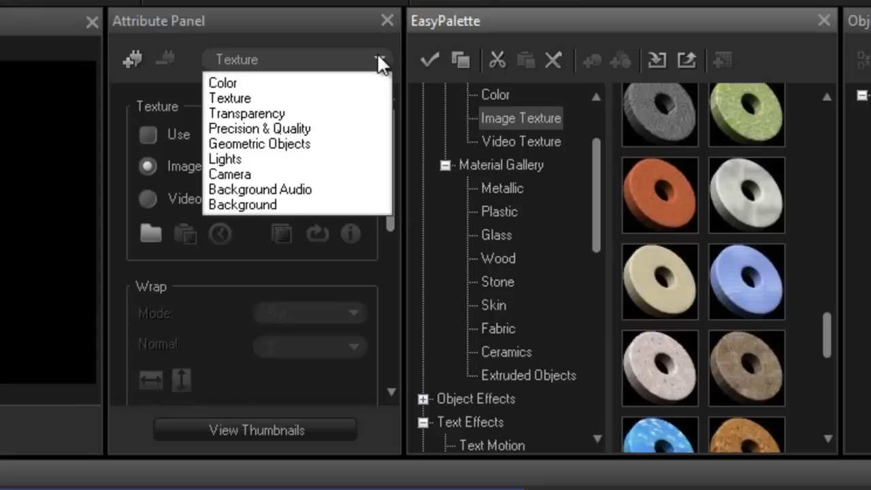
{"action": "left_click", "coordinate": [267, 81]}
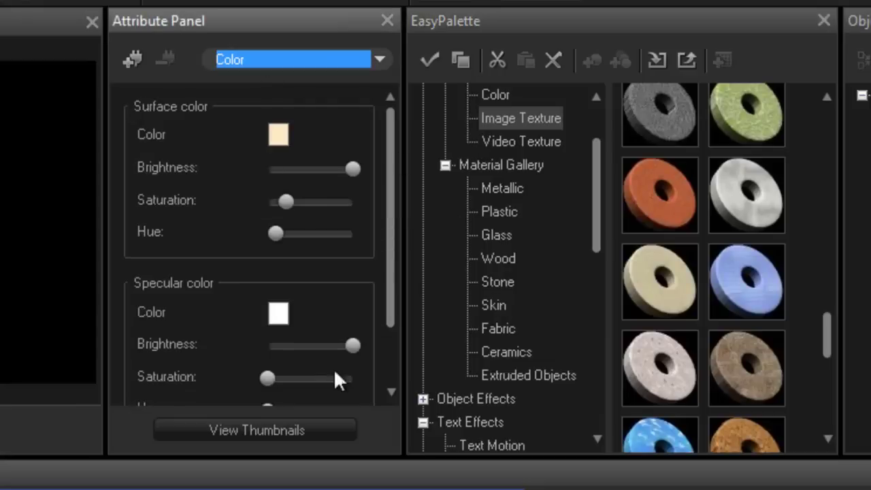
{"action": "left_click", "coordinate": [288, 430]}
{"action": "scroll", "coordinate": [835, 244], "scroll_direction": "down", "scroll_amount": 1}
{"action": "scroll", "coordinate": [844, 255], "scroll_direction": "down", "scroll_amount": 3}
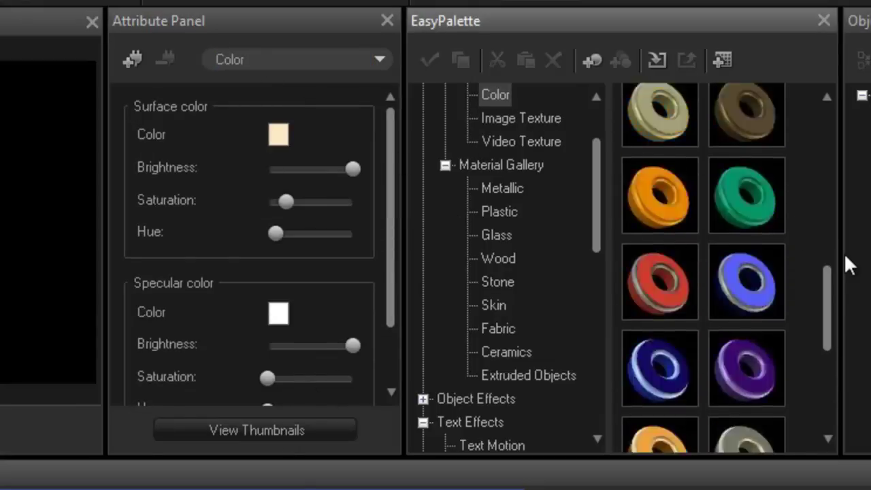
{"action": "scroll", "coordinate": [840, 197], "scroll_direction": "up", "scroll_amount": 5}
Switch the Attribute Panel to Camera and browse the camera presets
{"action": "left_click", "coordinate": [379, 60]}
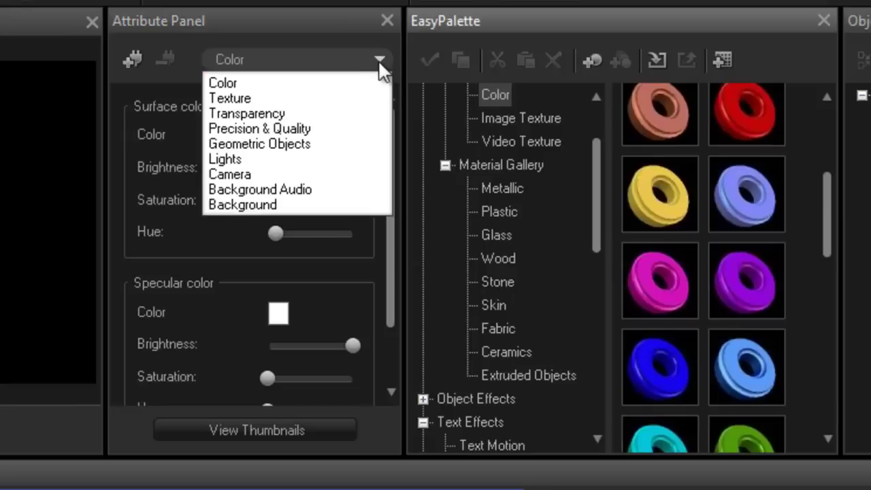
{"action": "left_click", "coordinate": [275, 174]}
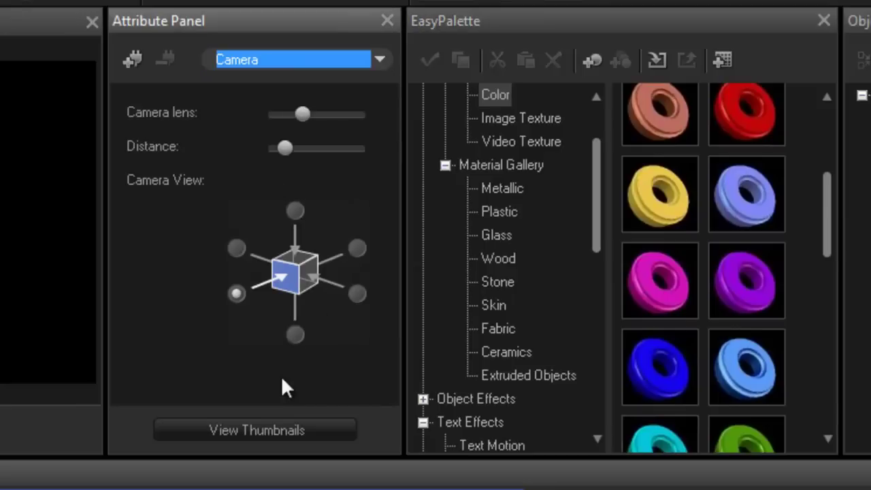
{"action": "left_click", "coordinate": [275, 430]}
{"action": "scroll", "coordinate": [844, 279], "scroll_direction": "down", "scroll_amount": 2}
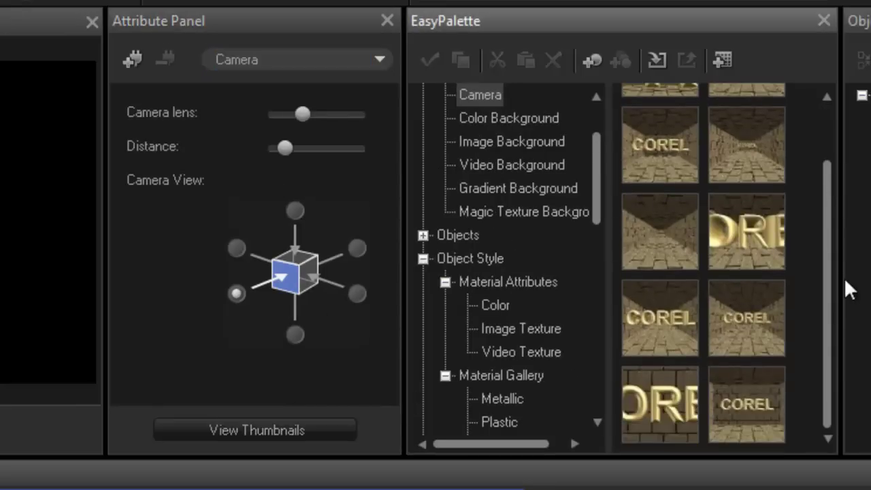
{"action": "scroll", "coordinate": [836, 151], "scroll_direction": "up", "scroll_amount": 2}
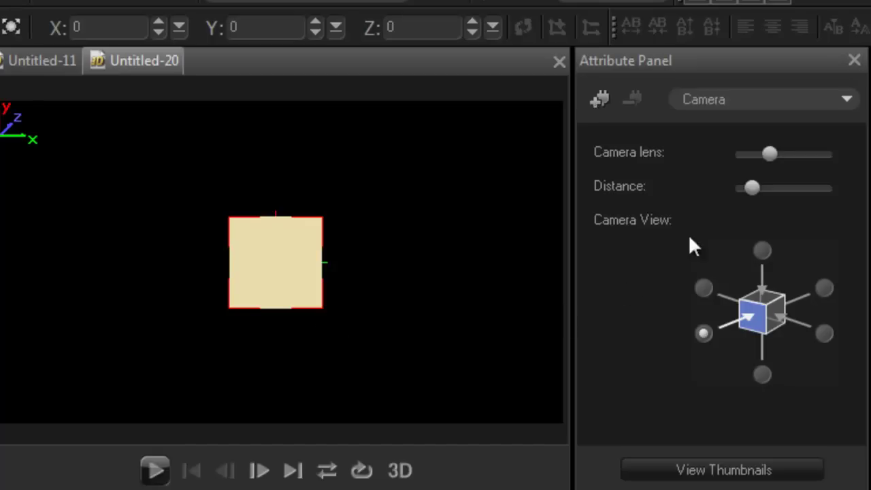
Lower the Camera Distance slider so the front-facing cube looks larger
{"action": "mouse_move", "coordinate": [749, 197]}
{"action": "left_mouse_down"}
{"action": "mouse_move", "coordinate": [762, 195]}
{"action": "mouse_move", "coordinate": [747, 196]}
{"action": "mouse_move", "coordinate": [752, 203]}
{"action": "left_mouse_up"}
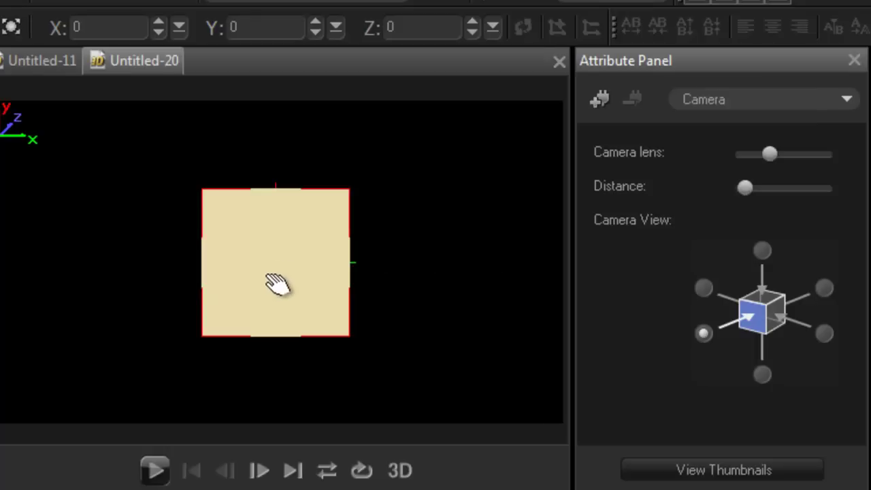
Move the cube, shift it in depth, and tilt it to 74 on X and -8 on Y
{"action": "mouse_move", "coordinate": [278, 285]}
{"action": "left_mouse_down"}
{"action": "mouse_move", "coordinate": [305, 306]}
{"action": "mouse_move", "coordinate": [269, 275]}
{"action": "left_mouse_up"}
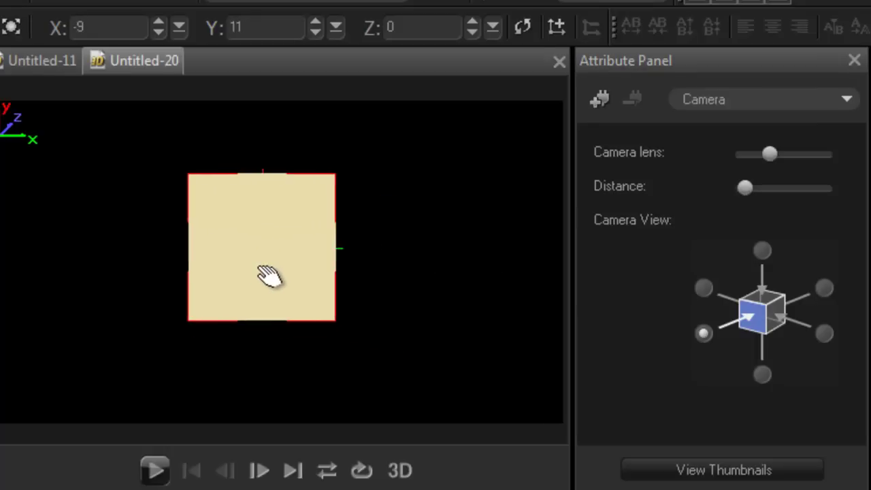
{"action": "mouse_move", "coordinate": [284, 268]}
{"action": "right_mouse_down"}
{"action": "mouse_move", "coordinate": [279, 297]}
{"action": "mouse_move", "coordinate": [284, 274]}
{"action": "right_mouse_up"}
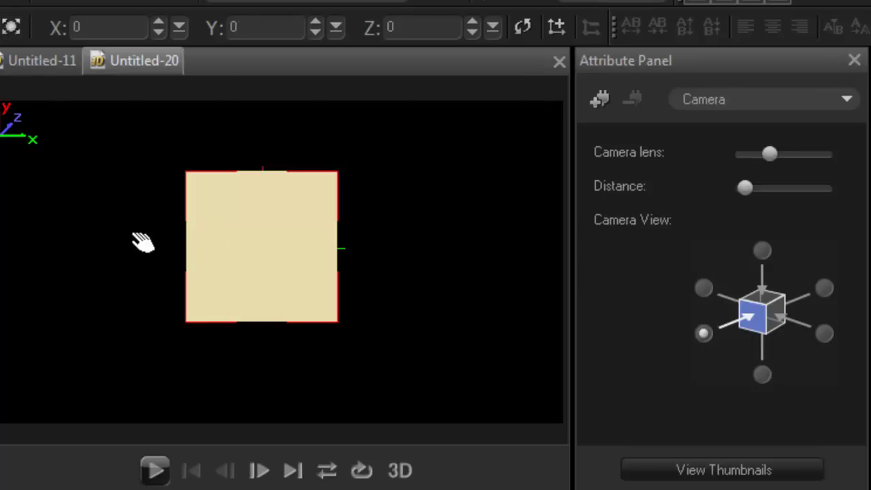
{"action": "left_click_drag", "start_coordinate": [274, 302], "coordinate": [262, 375]}
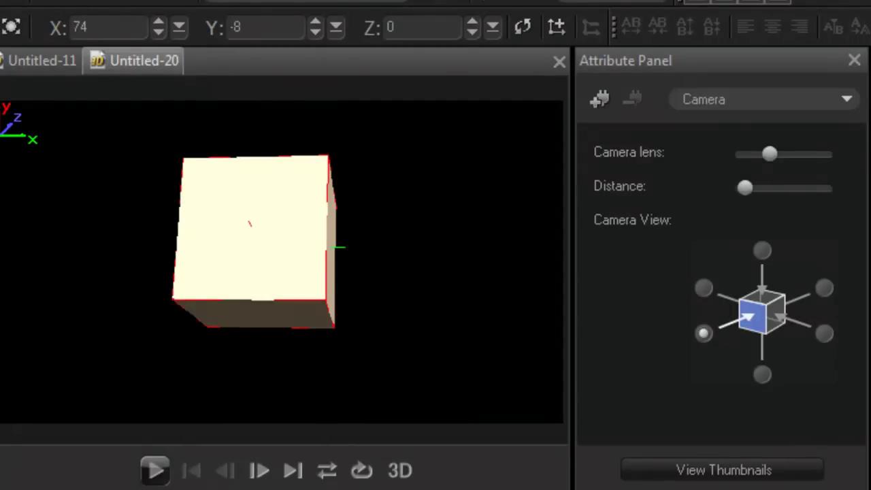
Delete the cube and add a sphere of radius 25 from the primitives list
{"action": "key", "text": "Delete"}
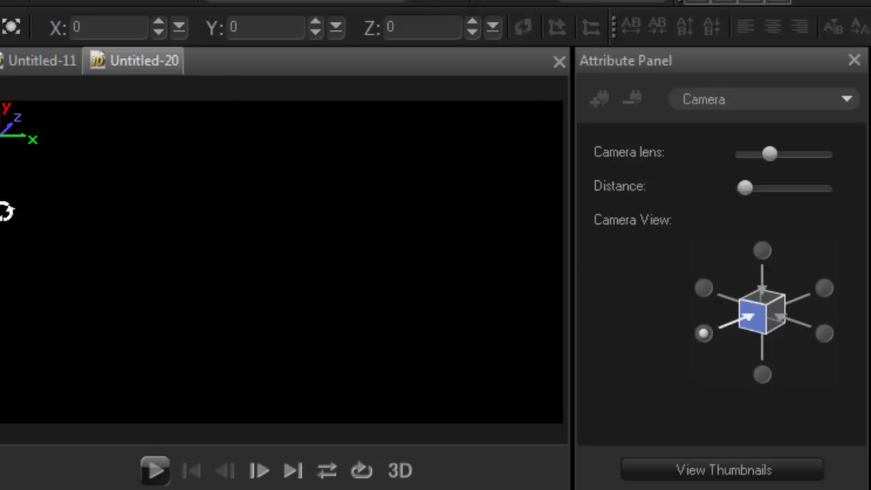
{"action": "left_click", "coordinate": [1, 154]}
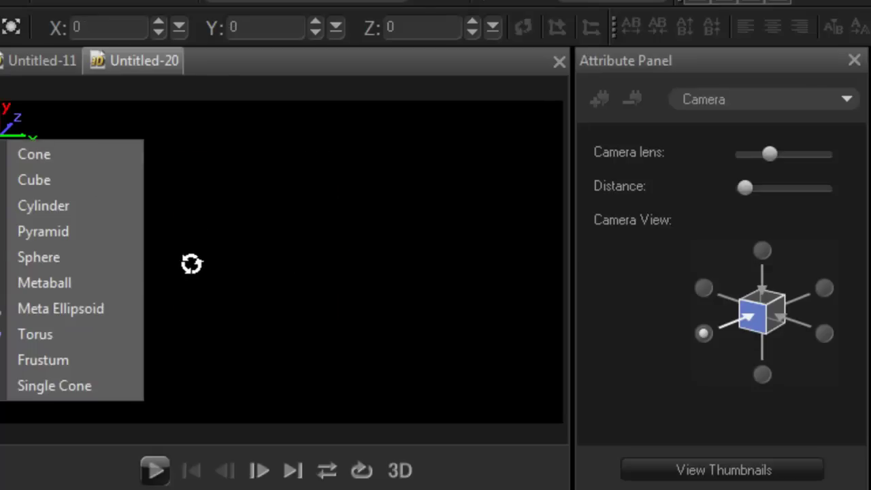
{"action": "left_click", "coordinate": [81, 260]}
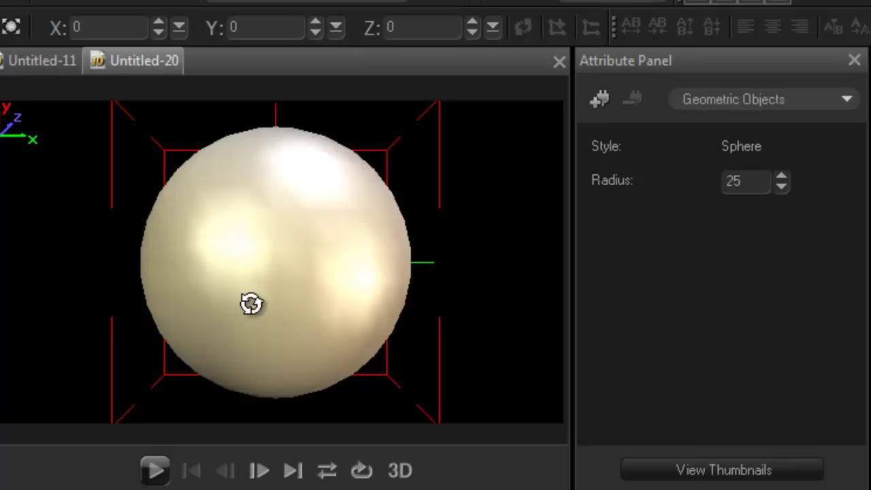
Raise the Camera Distance slightly so the sphere appears smaller
{"action": "left_click", "coordinate": [847, 99]}
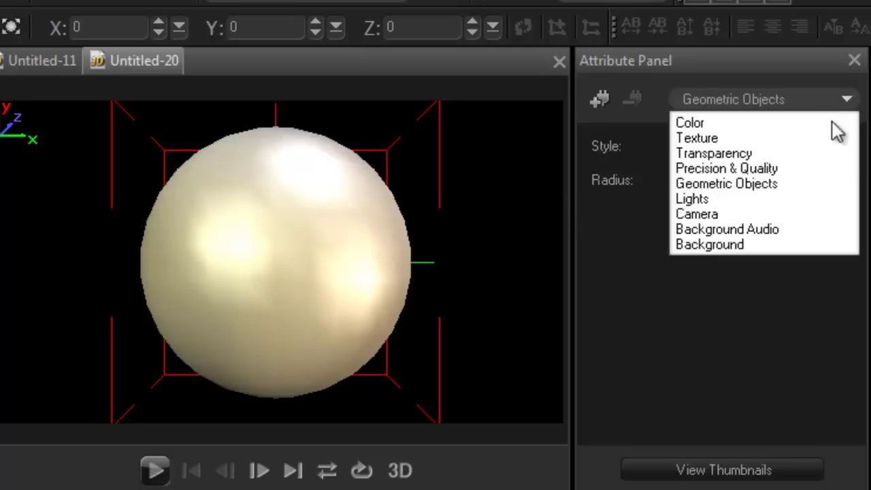
{"action": "left_click", "coordinate": [737, 215]}
{"action": "left_click_drag", "start_coordinate": [747, 191], "coordinate": [750, 191]}
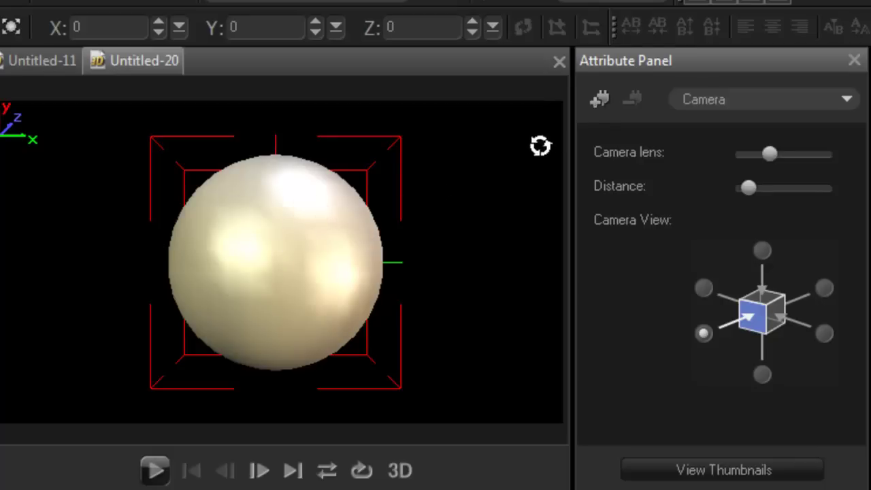
Apply the FreeForm effect to the sphere and open its editor showing a 2×2×2 grid
{"action": "left_click", "coordinate": [599, 101]}
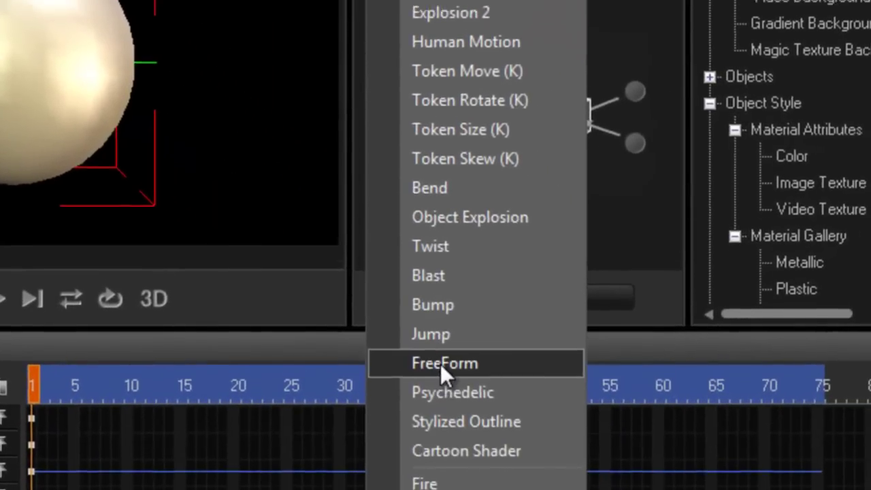
{"action": "left_click", "coordinate": [440, 350]}
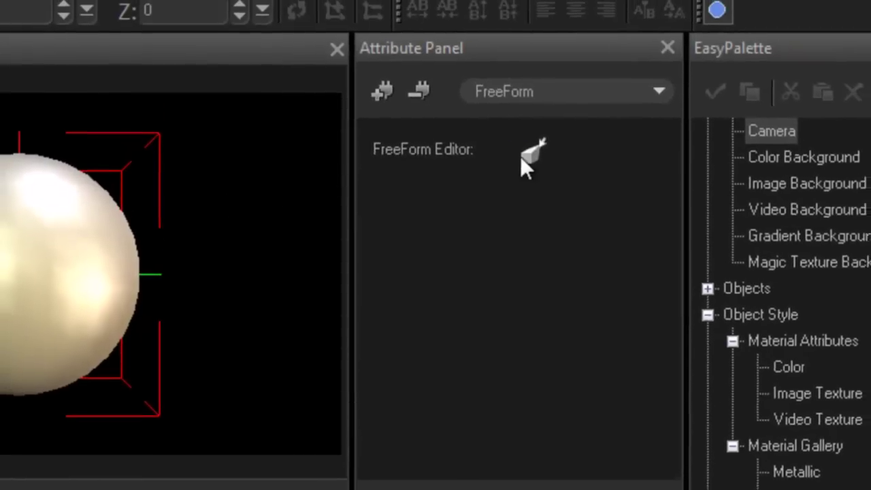
{"action": "left_click", "coordinate": [525, 161]}
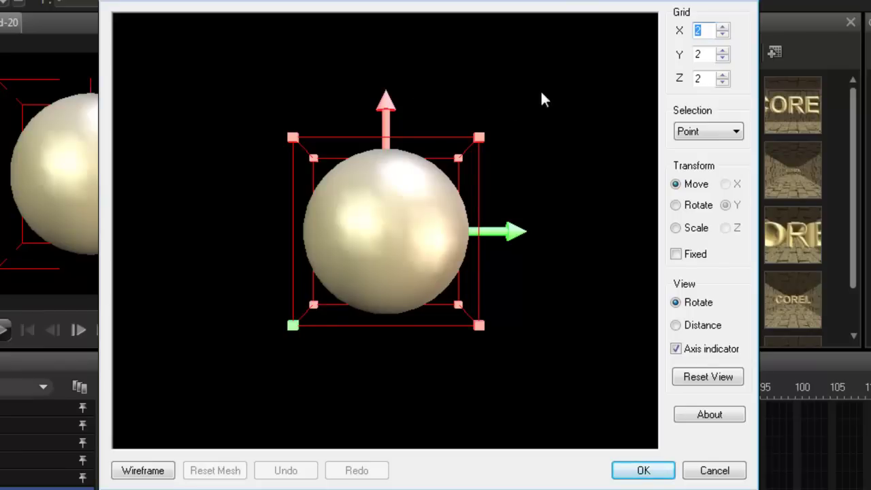
Pull cage corners to squeeze the sphere into an egg, then Reset Mesh
{"action": "mouse_move", "coordinate": [543, 100]}
{"action": "left_mouse_down"}
{"action": "mouse_move", "coordinate": [551, 188]}
{"action": "mouse_move", "coordinate": [548, 97]}
{"action": "mouse_move", "coordinate": [518, 134]}
{"action": "mouse_move", "coordinate": [531, 112]}
{"action": "left_mouse_up"}
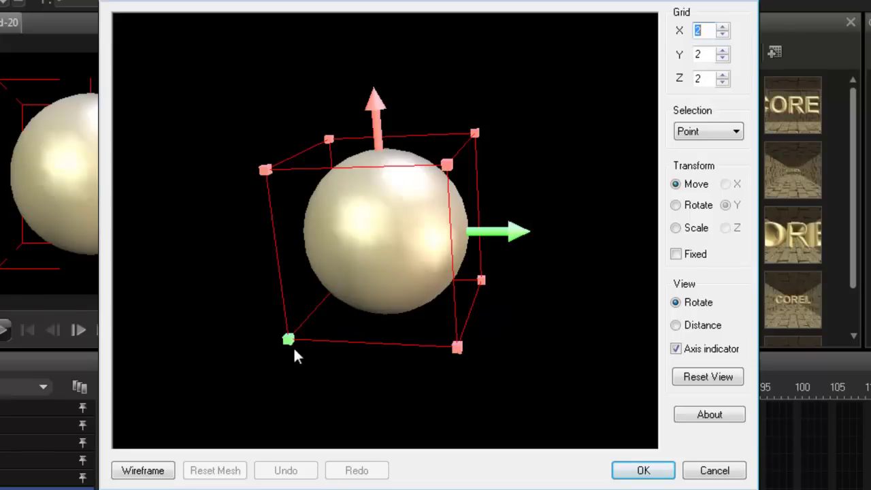
{"action": "left_click_drag", "start_coordinate": [292, 340], "coordinate": [240, 368]}
{"action": "mouse_move", "coordinate": [462, 352]}
{"action": "left_mouse_down"}
{"action": "mouse_move", "coordinate": [550, 381]}
{"action": "mouse_move", "coordinate": [447, 380]}
{"action": "mouse_move", "coordinate": [451, 355]}
{"action": "mouse_move", "coordinate": [503, 351]}
{"action": "mouse_move", "coordinate": [463, 354]}
{"action": "left_mouse_up"}
{"action": "left_click_drag", "start_coordinate": [239, 371], "coordinate": [250, 352]}
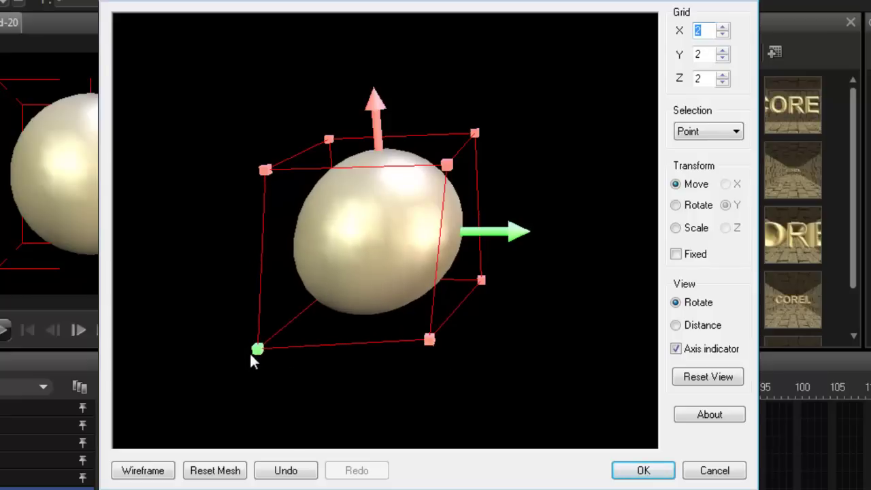
{"action": "left_click", "coordinate": [229, 471]}
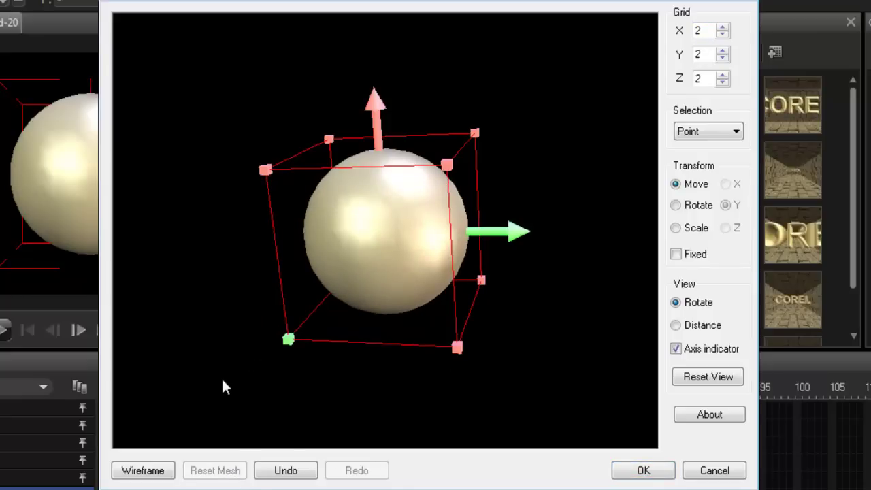
Raise the FreeForm Grid X, Y and Z divisions to 4
{"action": "left_click_drag", "start_coordinate": [197, 235], "coordinate": [345, 168]}
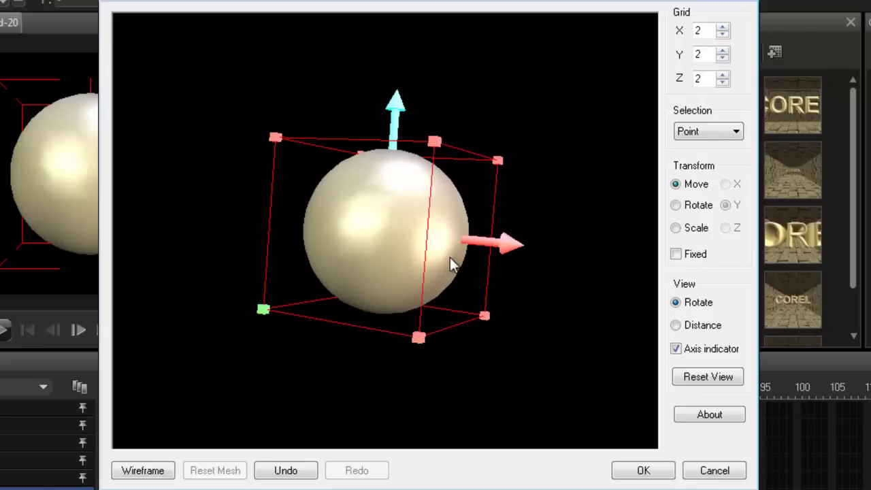
{"action": "left_click", "coordinate": [723, 27]}
{"action": "left_click", "coordinate": [723, 51]}
{"action": "left_click", "coordinate": [723, 75]}
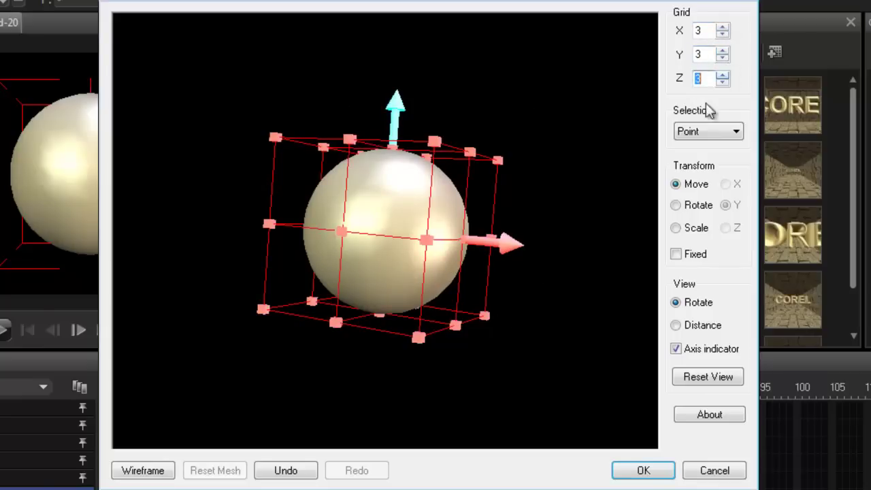
{"action": "left_click", "coordinate": [723, 28]}
{"action": "left_click", "coordinate": [723, 51]}
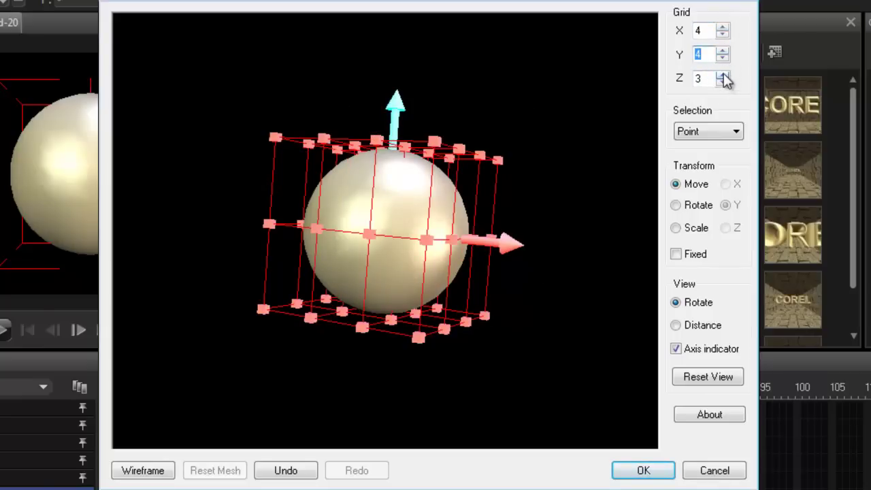
{"action": "left_click", "coordinate": [723, 74]}
Pull several points of the denser cage outward to reshape the sphere, then Reset Mesh
{"action": "left_click_drag", "start_coordinate": [590, 189], "coordinate": [529, 216]}
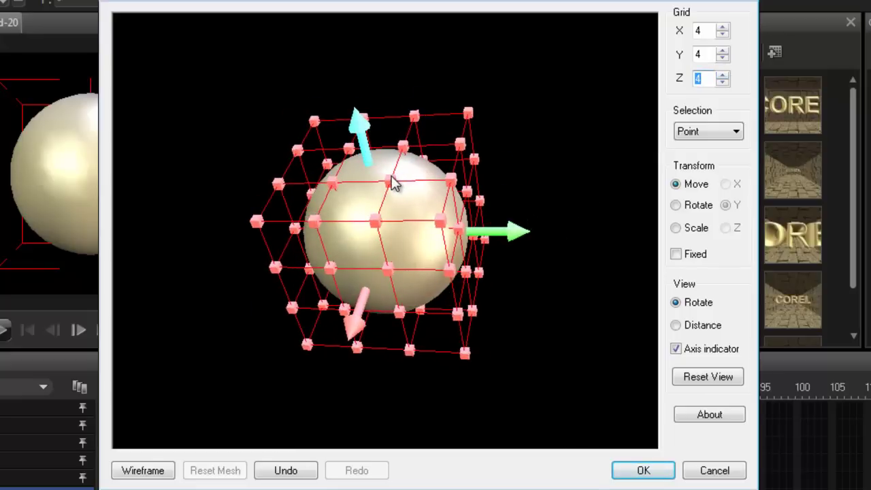
{"action": "left_click_drag", "start_coordinate": [389, 183], "coordinate": [348, 167]}
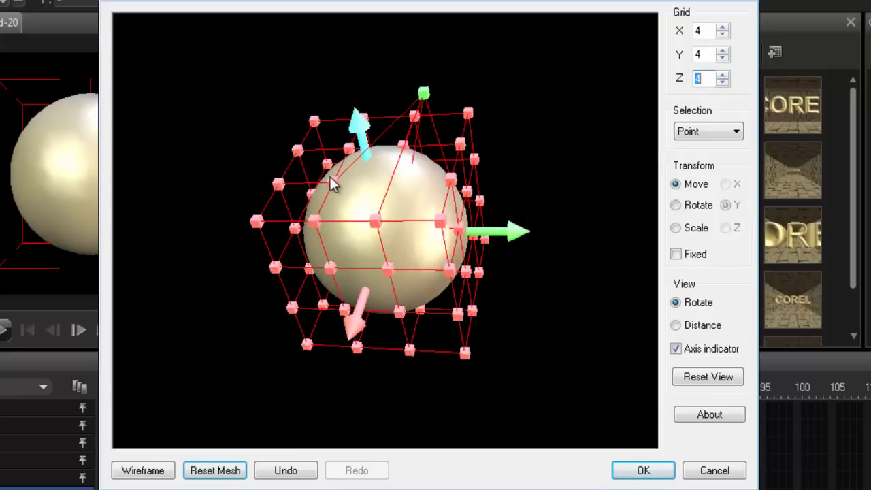
{"action": "left_click", "coordinate": [282, 133]}
{"action": "left_click_drag", "start_coordinate": [256, 221], "coordinate": [324, 306]}
{"action": "left_click", "coordinate": [323, 306]}
{"action": "left_click_drag", "start_coordinate": [267, 323], "coordinate": [470, 330]}
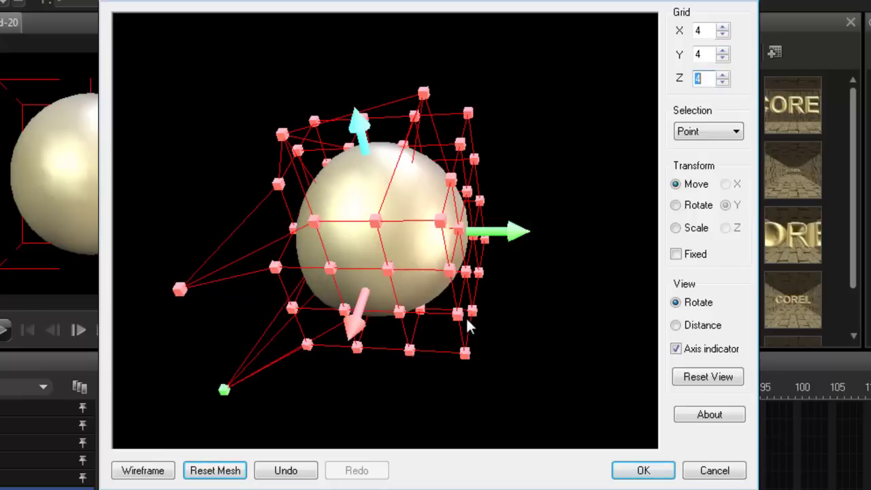
{"action": "left_click_drag", "start_coordinate": [528, 333], "coordinate": [564, 362]}
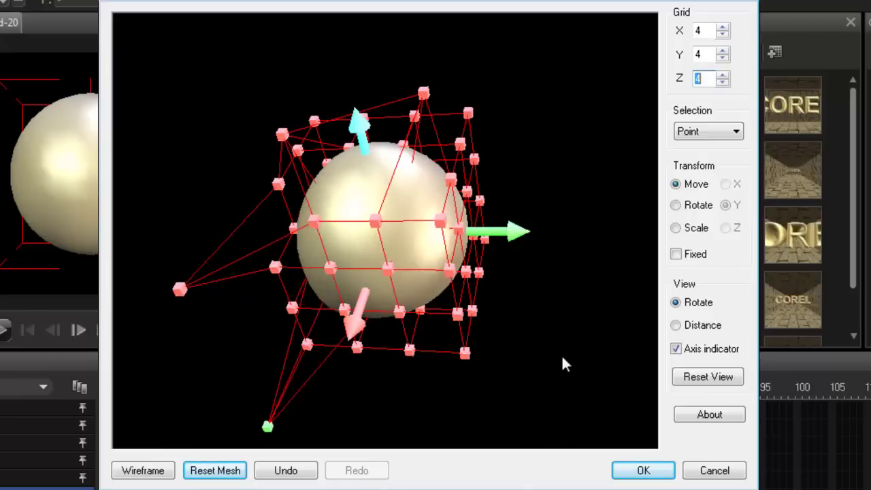
{"action": "left_click", "coordinate": [478, 272]}
{"action": "left_click_drag", "start_coordinate": [498, 281], "coordinate": [571, 276]}
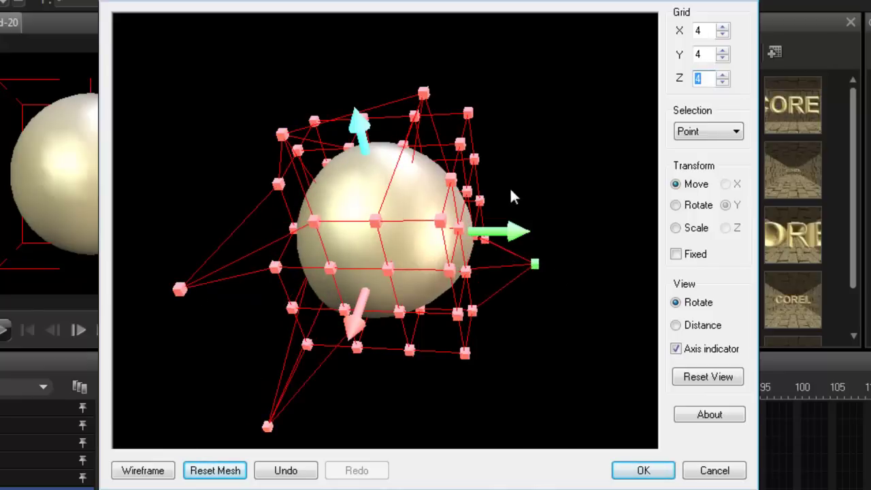
{"action": "left_click", "coordinate": [475, 158]}
{"action": "left_click_drag", "start_coordinate": [516, 151], "coordinate": [552, 122]}
{"action": "left_click", "coordinate": [470, 113]}
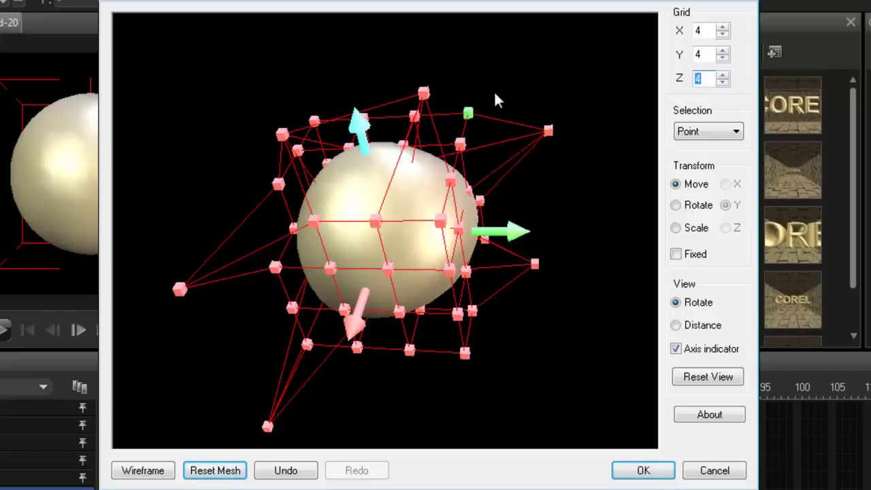
{"action": "left_click_drag", "start_coordinate": [496, 98], "coordinate": [547, 76]}
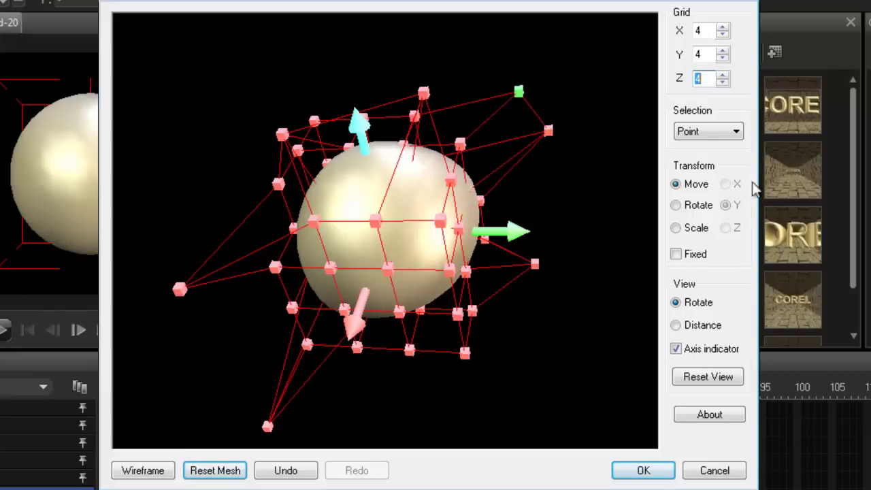
{"action": "left_click", "coordinate": [233, 470]}
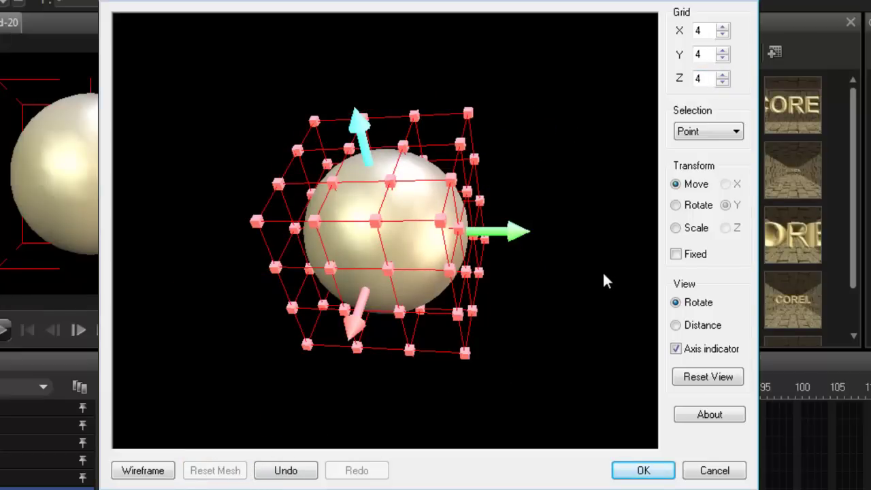
Lower the cage grid from 4 to 2 divisions on X, Y and Z
{"action": "left_click", "coordinate": [722, 34]}
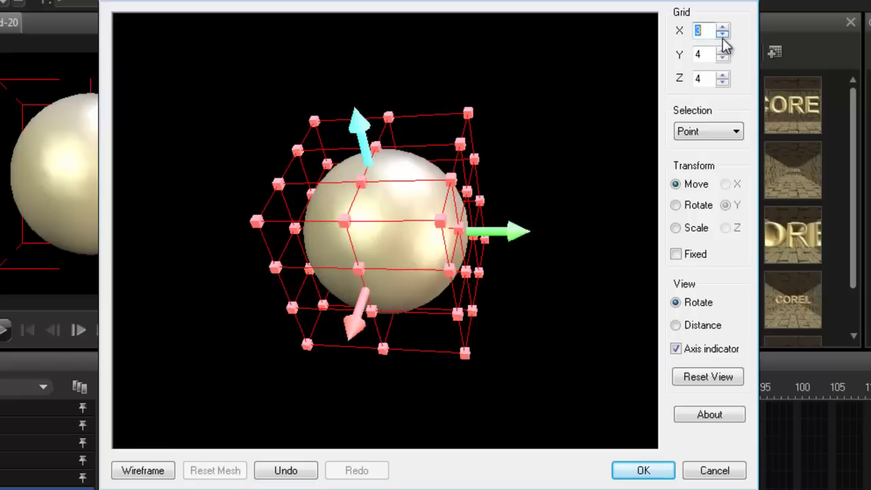
{"action": "left_click", "coordinate": [722, 34]}
{"action": "left_click", "coordinate": [723, 59]}
{"action": "left_click", "coordinate": [722, 59]}
{"action": "left_click", "coordinate": [723, 82]}
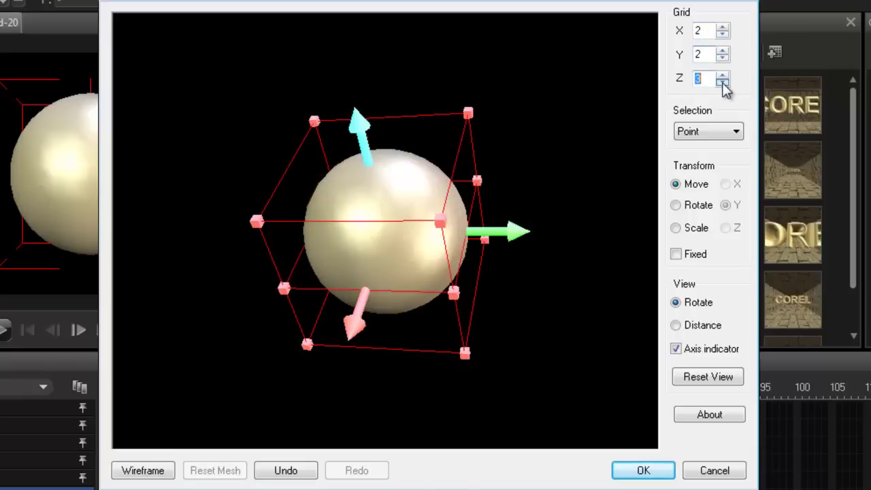
{"action": "left_click", "coordinate": [723, 82]}
{"action": "mouse_move", "coordinate": [541, 330]}
{"action": "left_mouse_down"}
{"action": "mouse_move", "coordinate": [572, 274]}
{"action": "mouse_move", "coordinate": [557, 298]}
{"action": "mouse_move", "coordinate": [558, 331]}
{"action": "mouse_move", "coordinate": [544, 344]}
{"action": "left_mouse_up"}
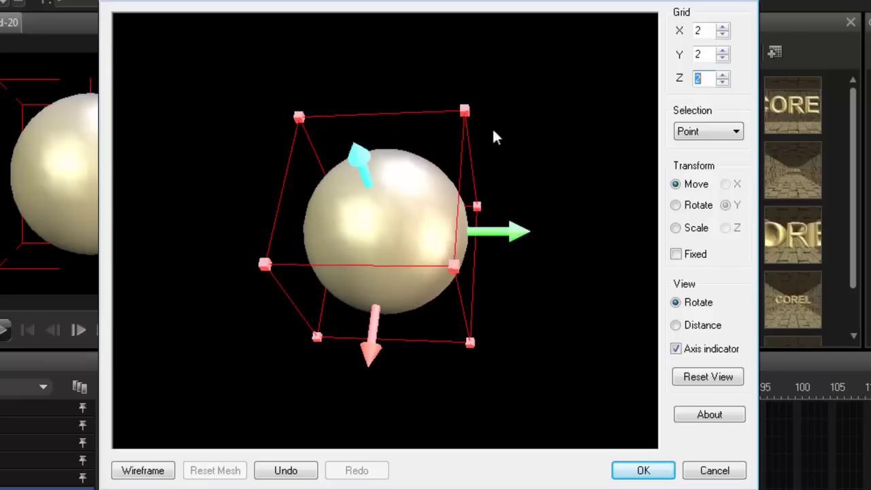
Raise X and Z to 3, trial-pull bottom and left cage points, then set Y to 3
{"action": "left_click", "coordinate": [723, 28]}
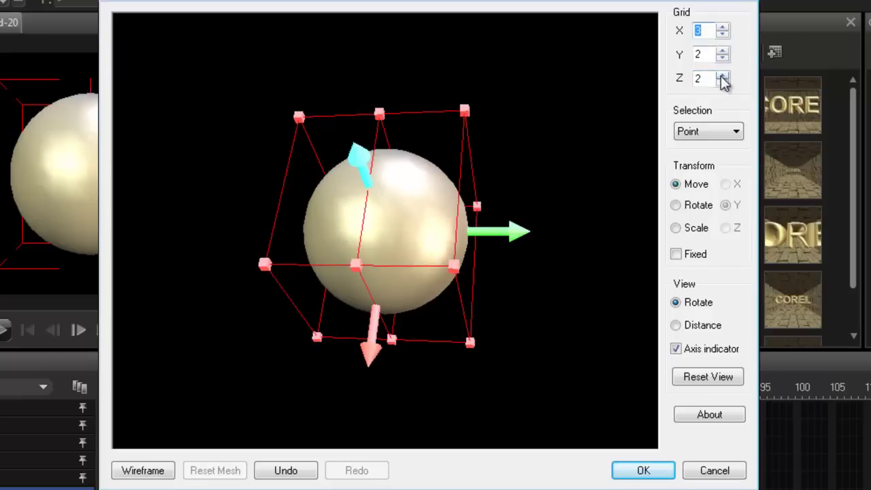
{"action": "left_click", "coordinate": [723, 77]}
{"action": "left_click_drag", "start_coordinate": [561, 238], "coordinate": [431, 272]}
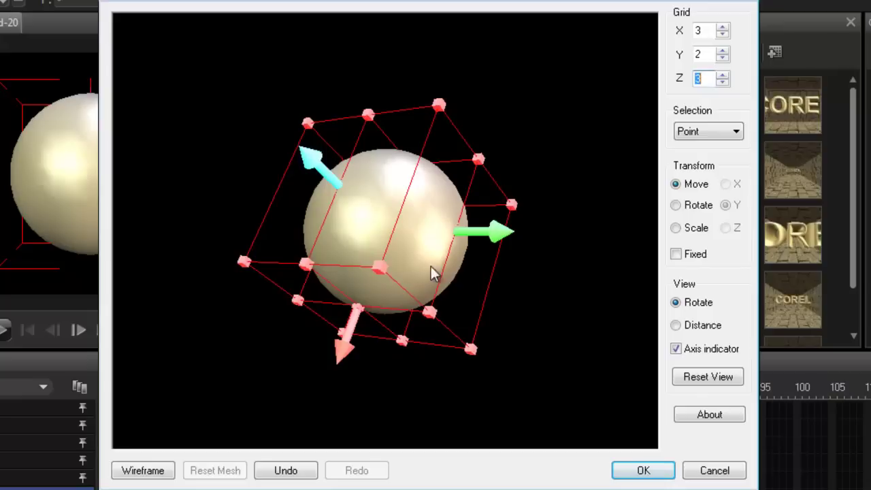
{"action": "left_click", "coordinate": [382, 270]}
{"action": "left_click_drag", "start_coordinate": [383, 292], "coordinate": [388, 338]}
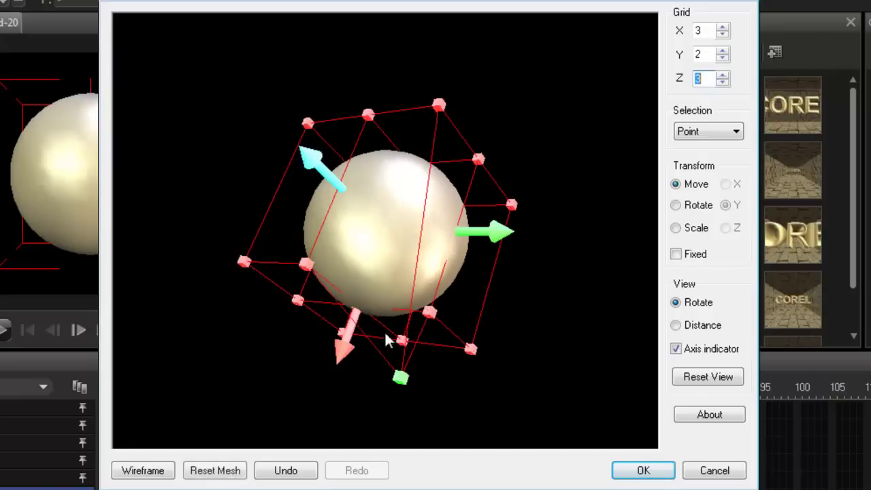
{"action": "left_click", "coordinate": [249, 266]}
{"action": "left_click_drag", "start_coordinate": [247, 265], "coordinate": [200, 297]}
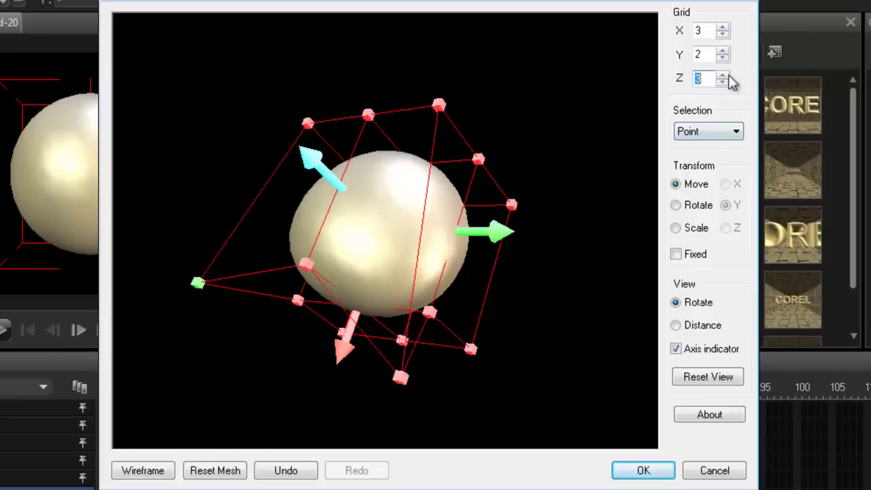
{"action": "left_click", "coordinate": [723, 51]}
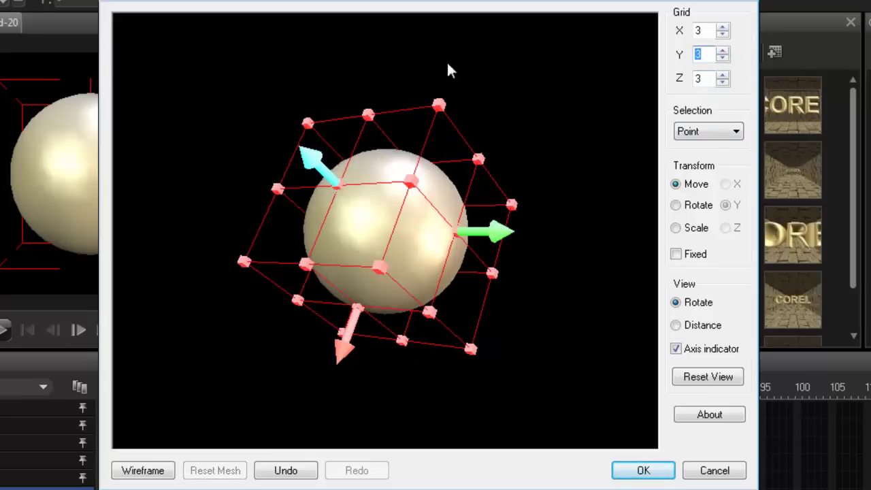
{"action": "left_click_drag", "start_coordinate": [214, 331], "coordinate": [367, 190]}
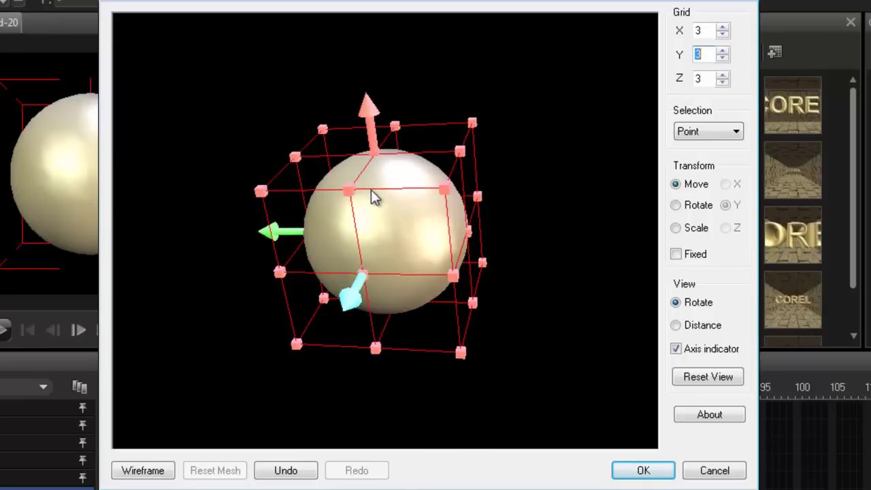
Show the sphere as wireframe and drag cage points to warp it
{"action": "left_click", "coordinate": [156, 471]}
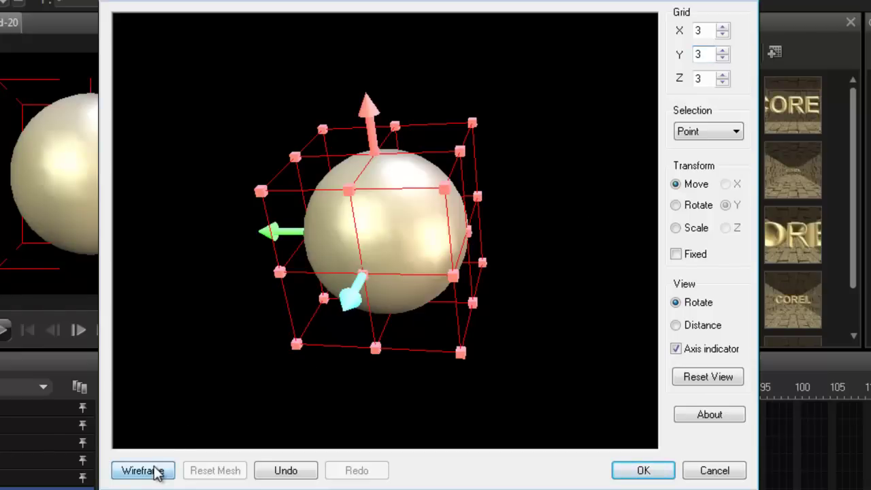
{"action": "left_click_drag", "start_coordinate": [584, 201], "coordinate": [573, 134]}
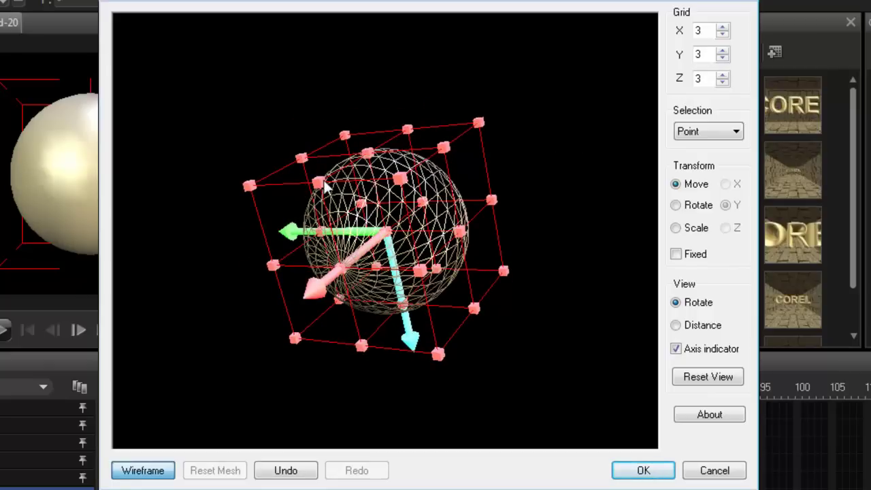
{"action": "left_click_drag", "start_coordinate": [321, 179], "coordinate": [311, 208]}
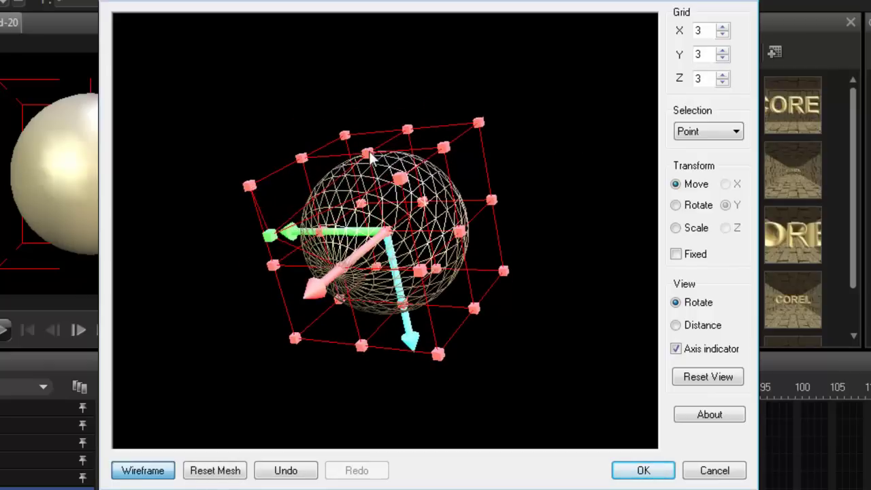
{"action": "left_click_drag", "start_coordinate": [368, 155], "coordinate": [395, 261]}
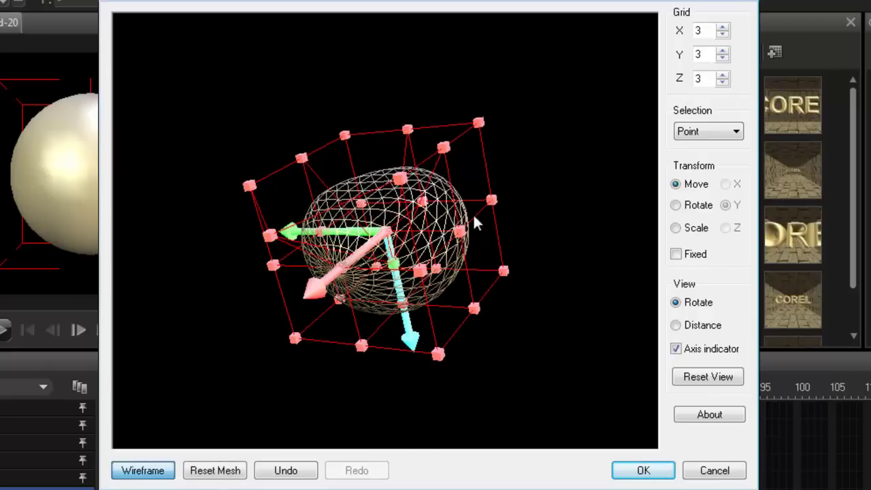
{"action": "left_click_drag", "start_coordinate": [491, 199], "coordinate": [432, 228]}
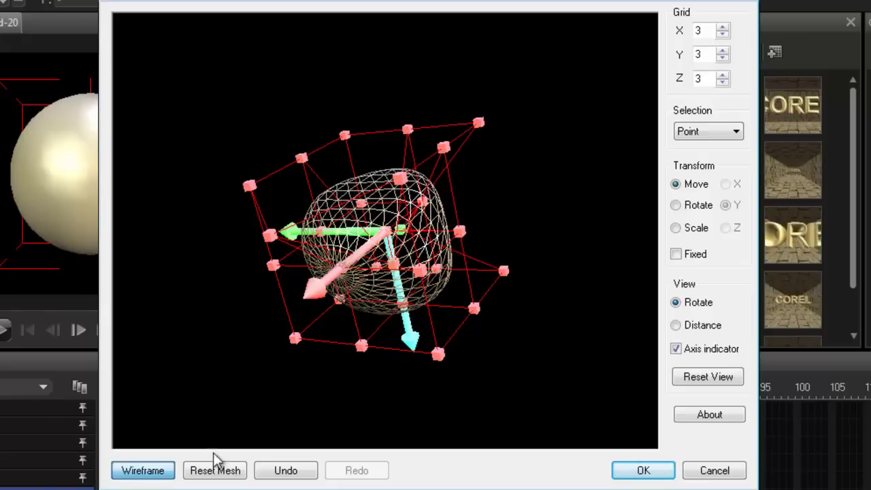
Inspect the warped sphere shaded and in wireframe, then Cancel to discard the warp
{"action": "left_click", "coordinate": [155, 470]}
{"action": "left_click_drag", "start_coordinate": [203, 334], "coordinate": [422, 252]}
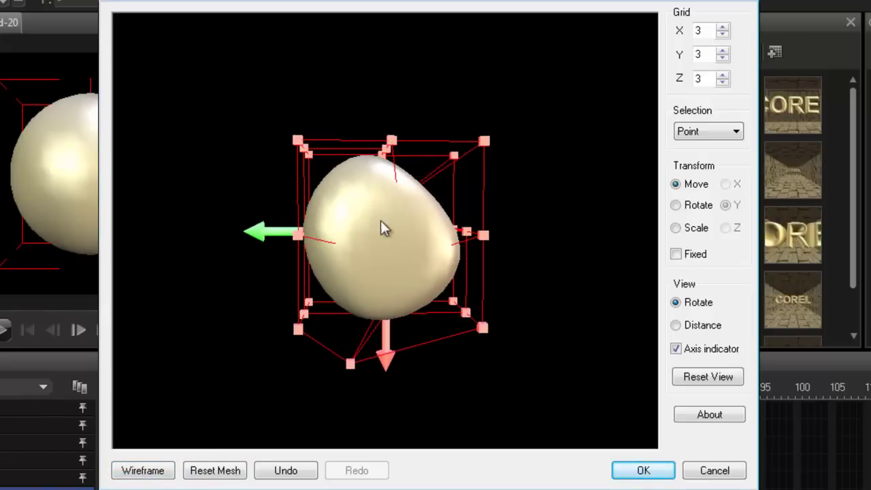
{"action": "left_click_drag", "start_coordinate": [381, 220], "coordinate": [245, 381]}
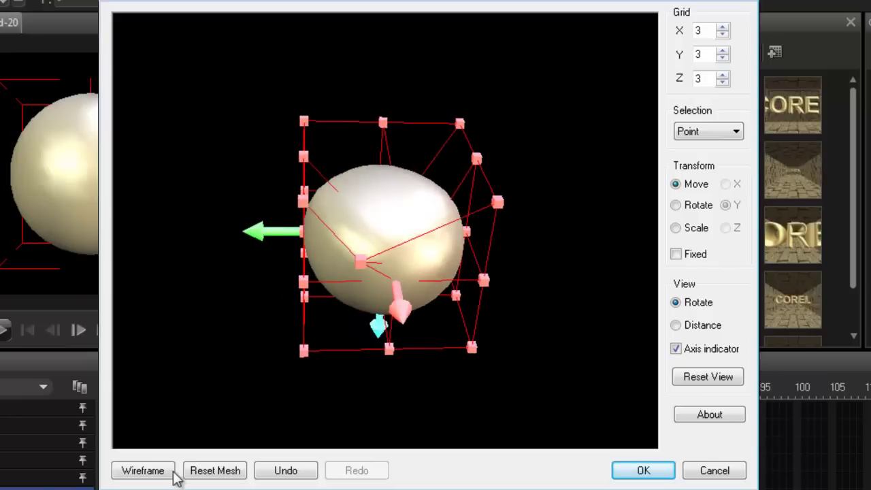
{"action": "left_click", "coordinate": [172, 471]}
{"action": "left_click_drag", "start_coordinate": [204, 422], "coordinate": [410, 322]}
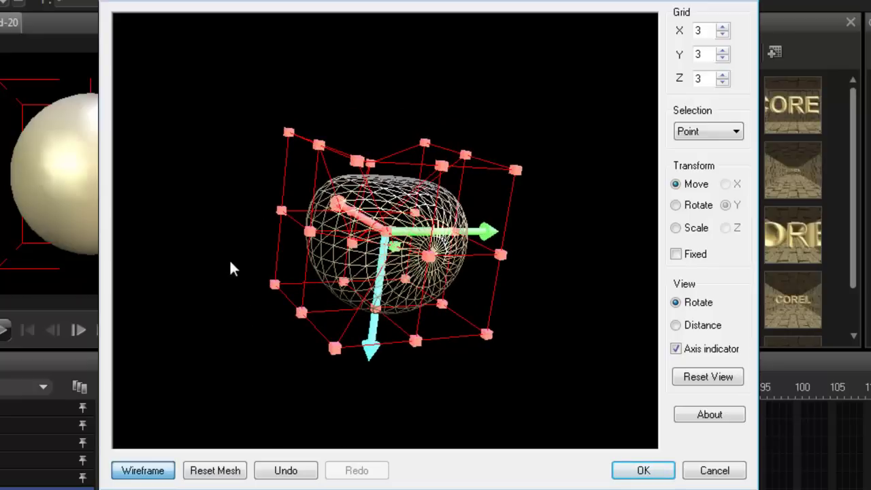
{"action": "left_click", "coordinate": [707, 478]}
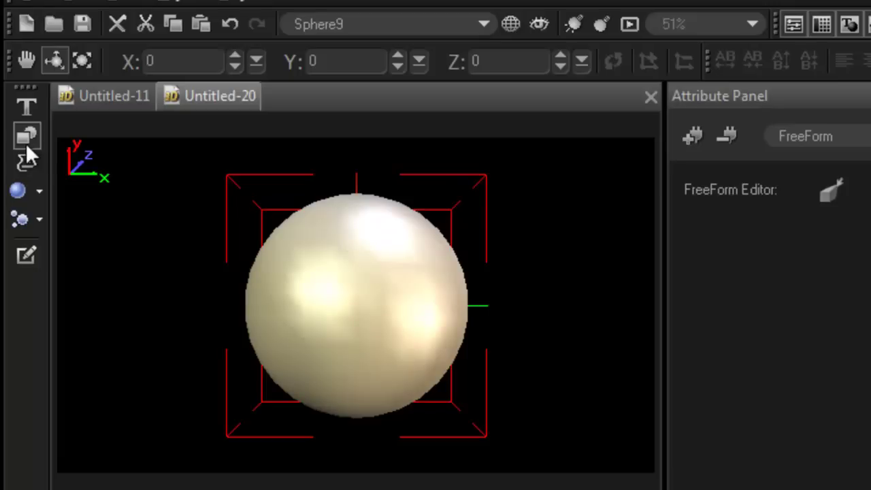
Close the unused Path Editor and start a new empty project, Untitled-21
{"action": "left_click", "coordinate": [26, 137]}
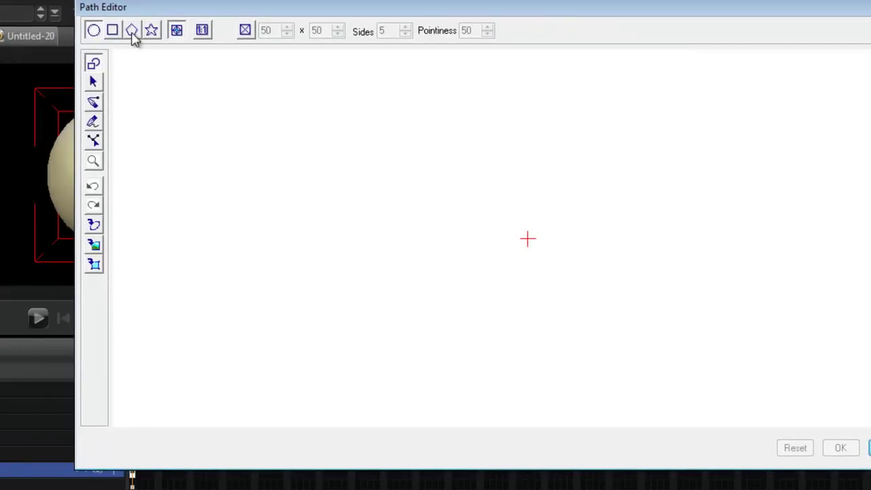
{"action": "key", "text": "Escape"}
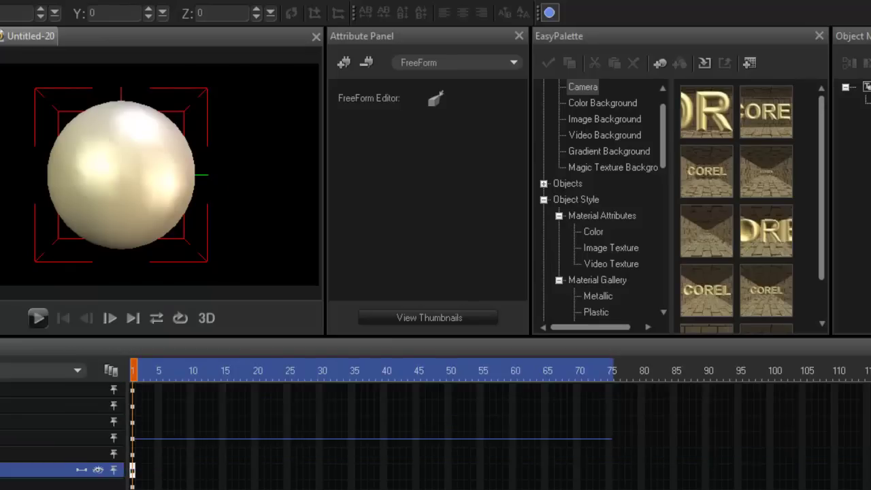
{"action": "key", "text": "ctrl+n"}
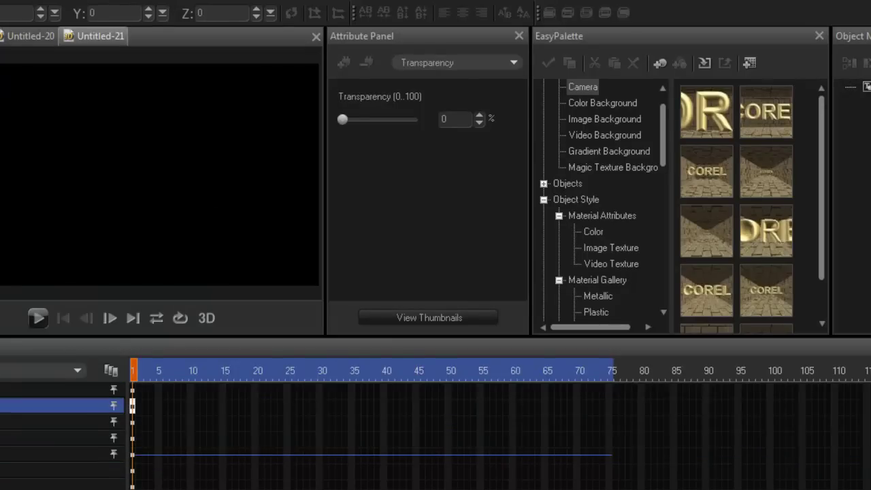
Draw an ellipse in the Path Editor, add it to the scene, and tilt it at an angle
{"action": "left_click", "coordinate": [170, 208]}
{"action": "mouse_move", "coordinate": [416, 191]}
{"action": "left_mouse_down"}
{"action": "mouse_move", "coordinate": [434, 249]}
{"action": "mouse_move", "coordinate": [500, 259]}
{"action": "mouse_move", "coordinate": [513, 216]}
{"action": "left_mouse_up"}
{"action": "left_click", "coordinate": [762, 451]}
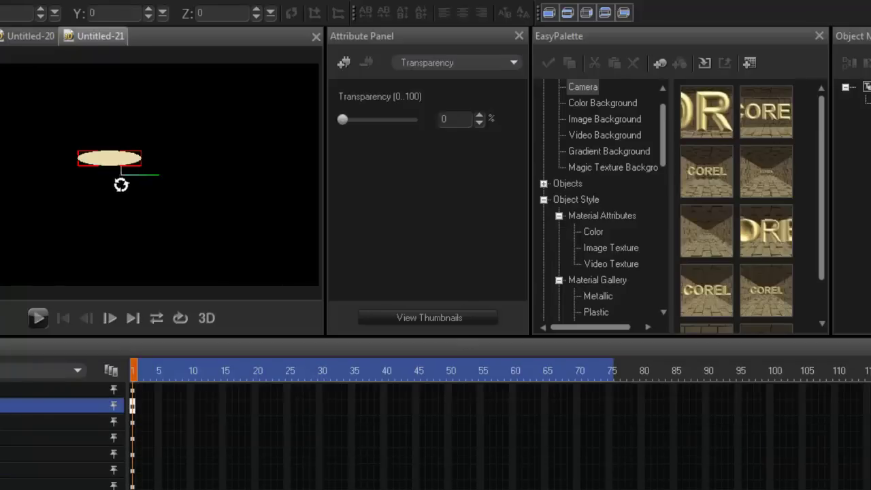
{"action": "left_click_drag", "start_coordinate": [121, 185], "coordinate": [104, 143]}
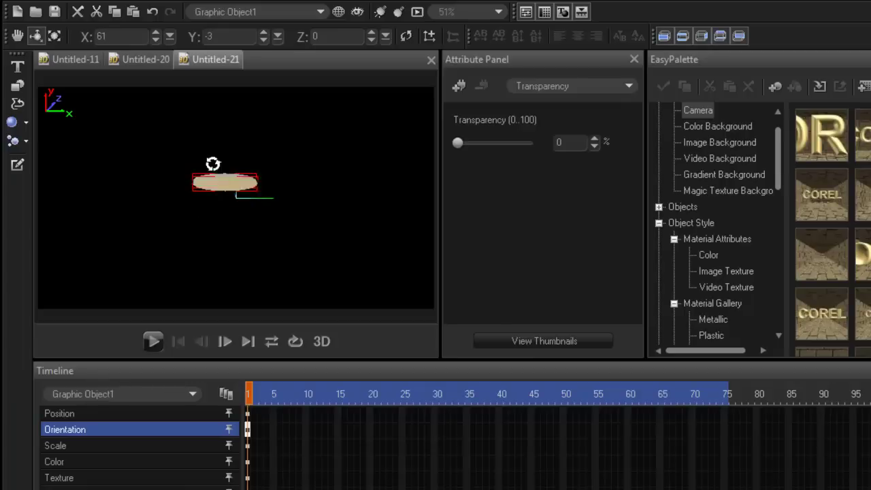
{"action": "left_click_drag", "start_coordinate": [213, 164], "coordinate": [213, 200]}
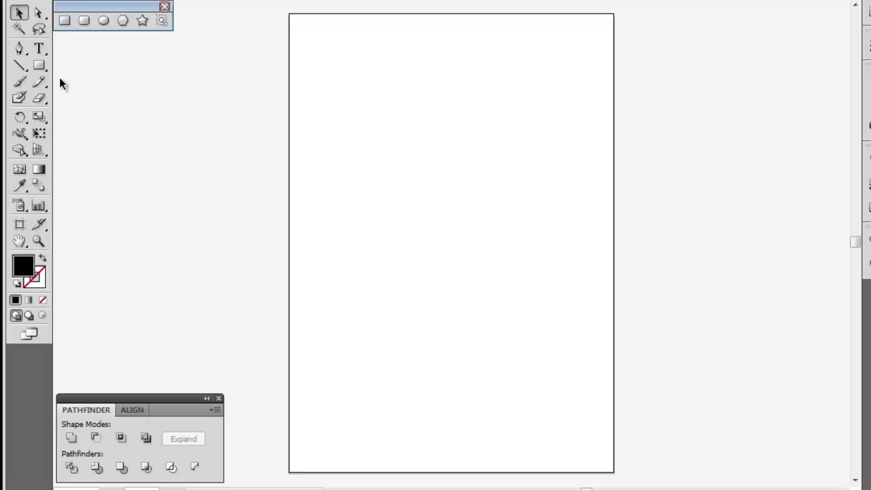
Type a capital G on the artboard, replacing the mistaken lowercase g
{"action": "left_click", "coordinate": [39, 48]}
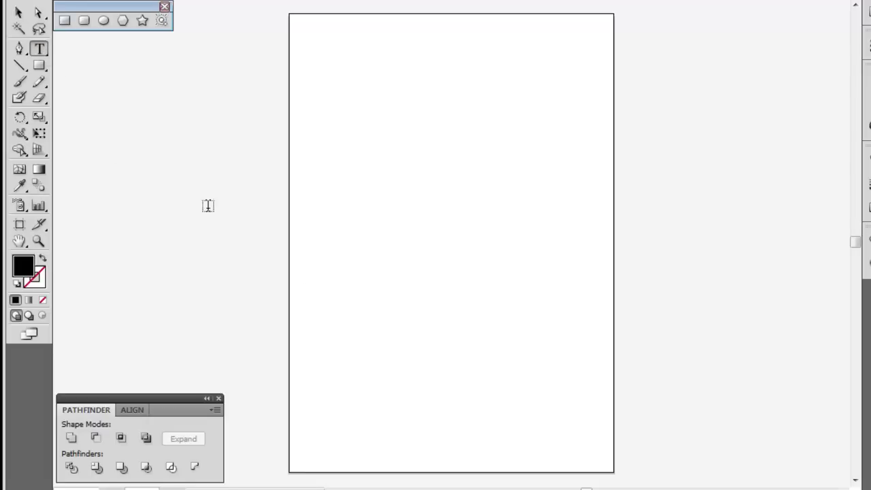
{"action": "left_click", "coordinate": [329, 269]}
{"action": "type", "text": "g"}
{"action": "key", "text": "BackSpace"}
{"action": "type", "text": "G"}
Scale the G up until it fills the middle of the artboard
{"action": "left_click", "coordinate": [18, 13]}
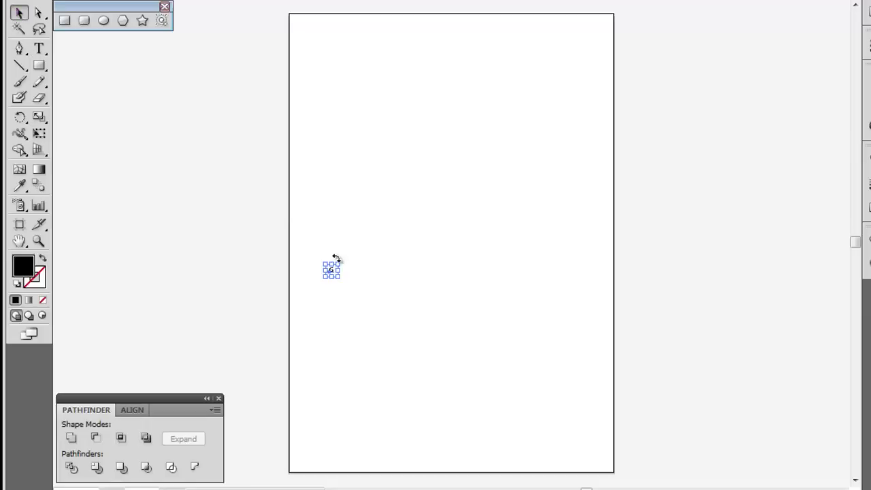
{"action": "left_click_drag", "start_coordinate": [342, 260], "coordinate": [479, 275]}
{"action": "left_click_drag", "start_coordinate": [458, 237], "coordinate": [560, 326]}
{"action": "left_click_drag", "start_coordinate": [391, 328], "coordinate": [326, 364]}
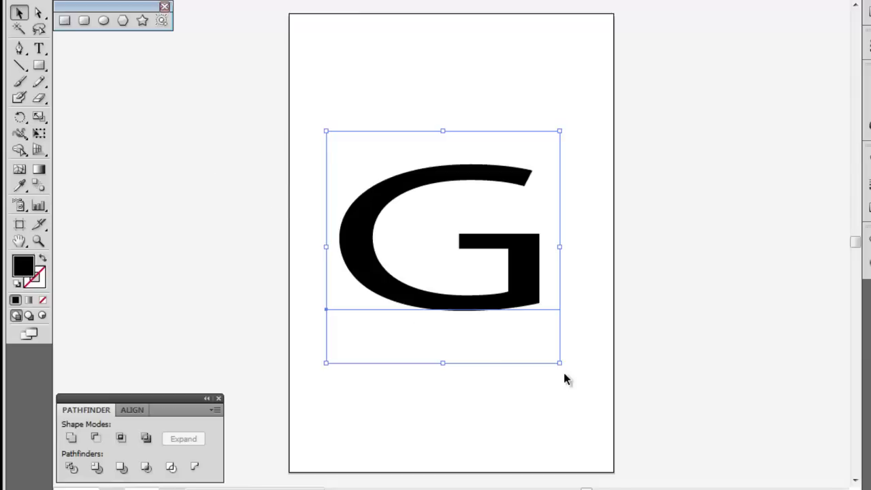
{"action": "left_click_drag", "start_coordinate": [558, 364], "coordinate": [583, 387]}
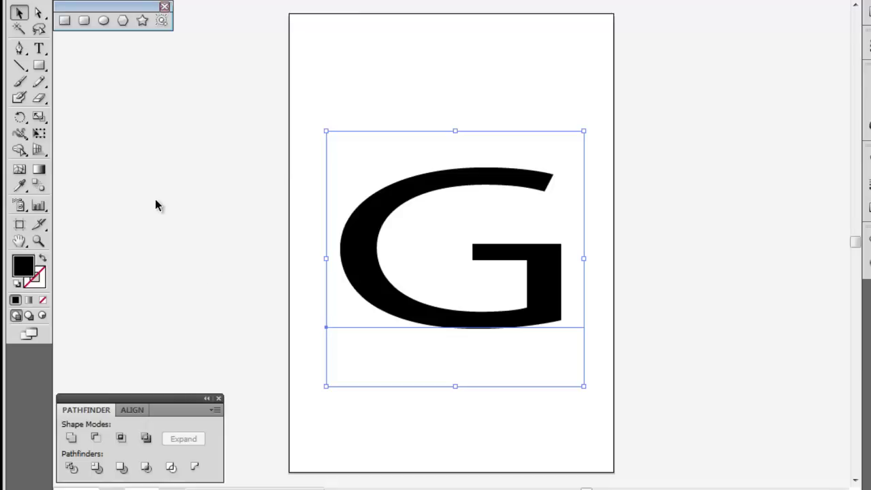
Convert the G text into outlines with Create Outlines
{"action": "left_click", "coordinate": [66, 22]}
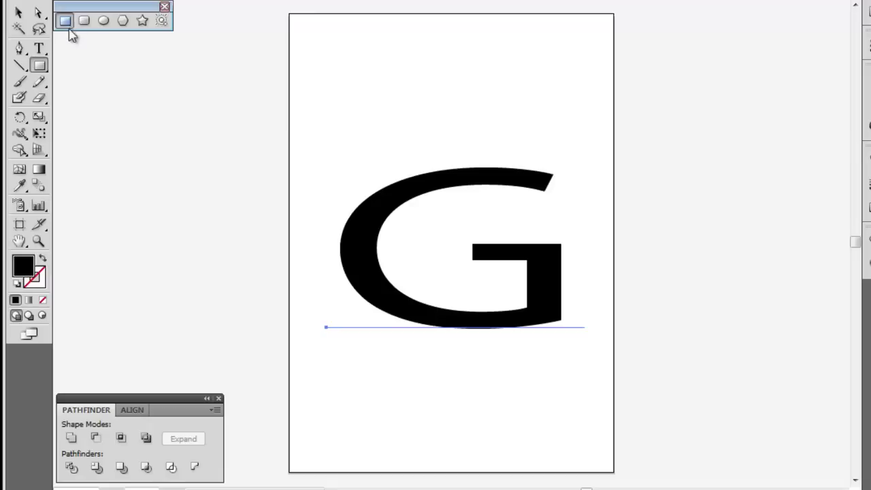
{"action": "left_click", "coordinate": [18, 13]}
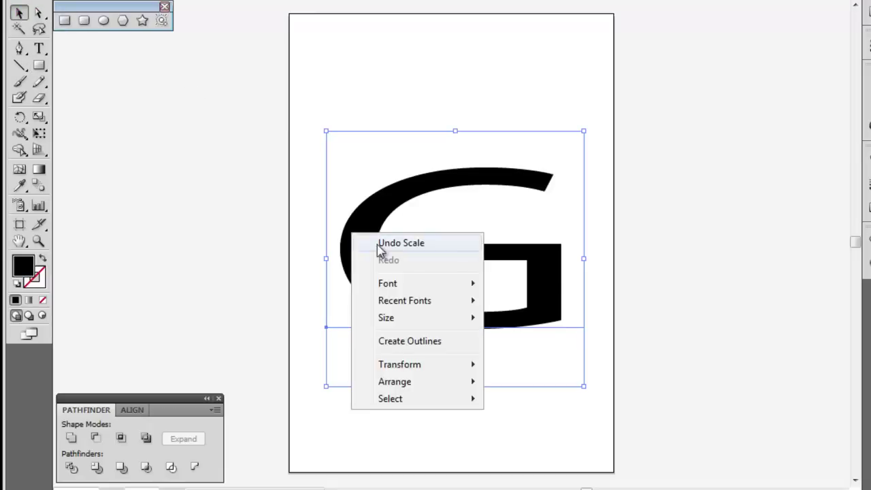
{"action": "right_click", "coordinate": [352, 235]}
{"action": "left_click", "coordinate": [412, 344]}
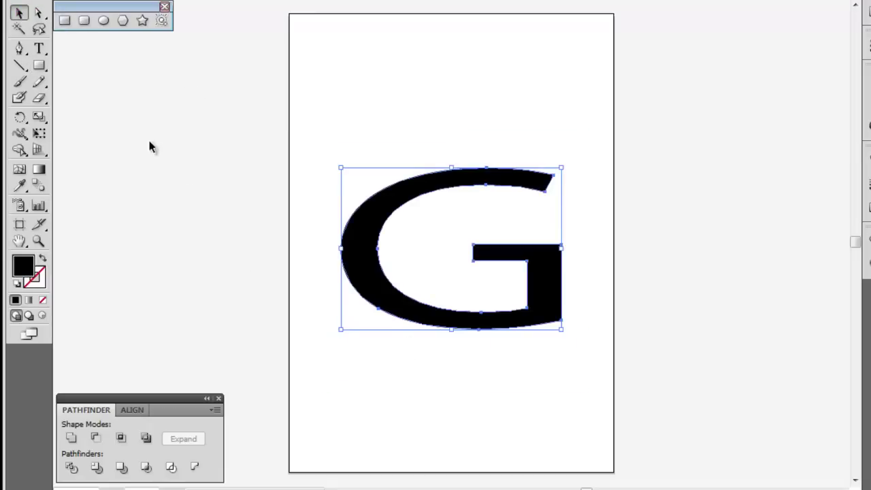
Cut a rectangular doorway from the G's right stem with Minus Front, then begin File > Export
{"action": "left_click", "coordinate": [64, 20]}
{"action": "left_click_drag", "start_coordinate": [336, 68], "coordinate": [545, 299]}
{"action": "left_click", "coordinate": [19, 12]}
{"action": "left_click_drag", "start_coordinate": [307, 147], "coordinate": [583, 350]}
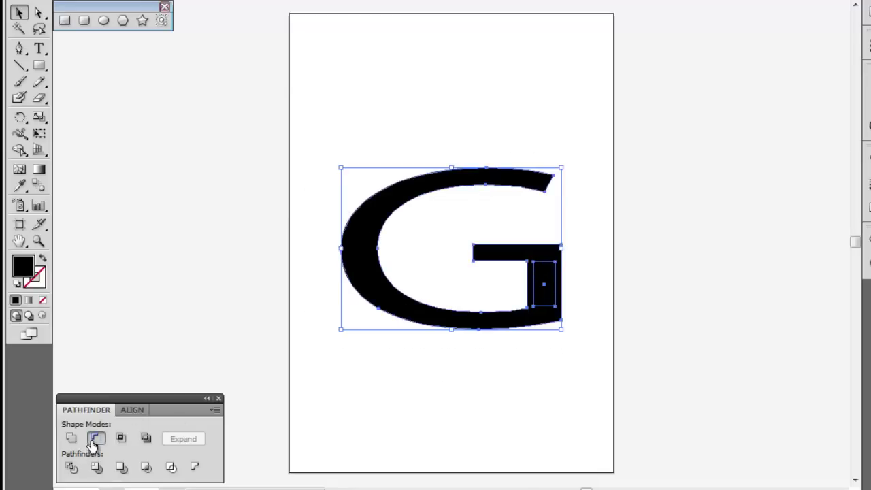
{"action": "left_click", "coordinate": [95, 439]}
{"action": "left_click", "coordinate": [432, 435]}
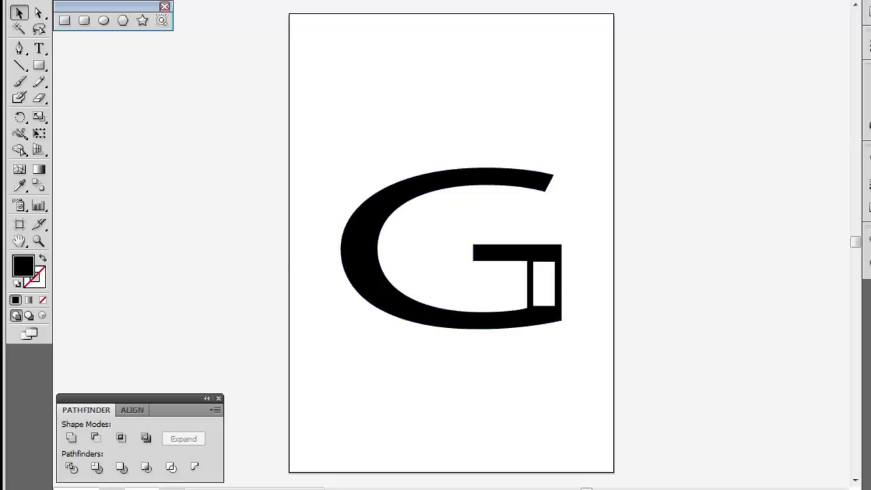
{"action": "key", "text": "alt+f"}
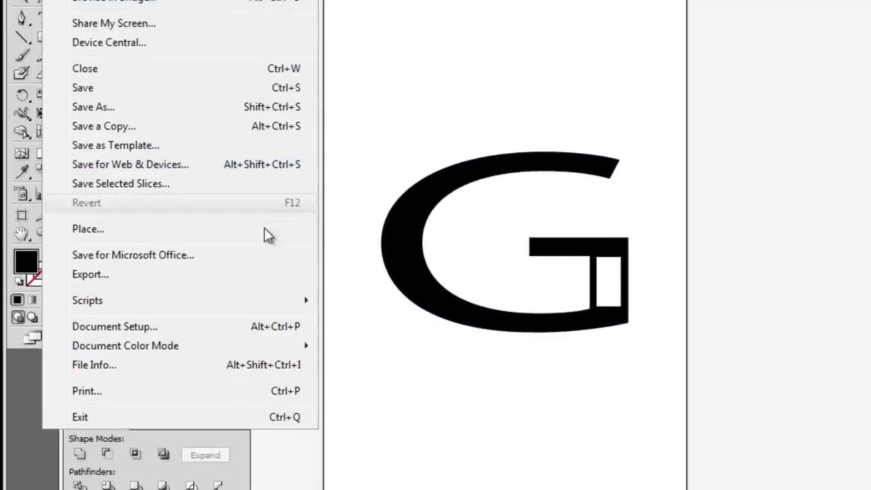
{"action": "left_click", "coordinate": [119, 261]}
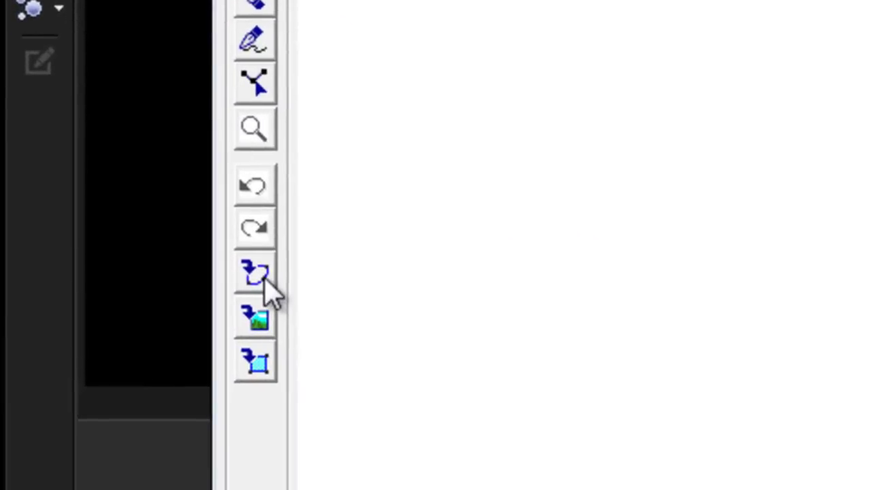
Review the AI, EMF and WMF file types in the Path Editor's import dialog
{"action": "left_click", "coordinate": [265, 280]}
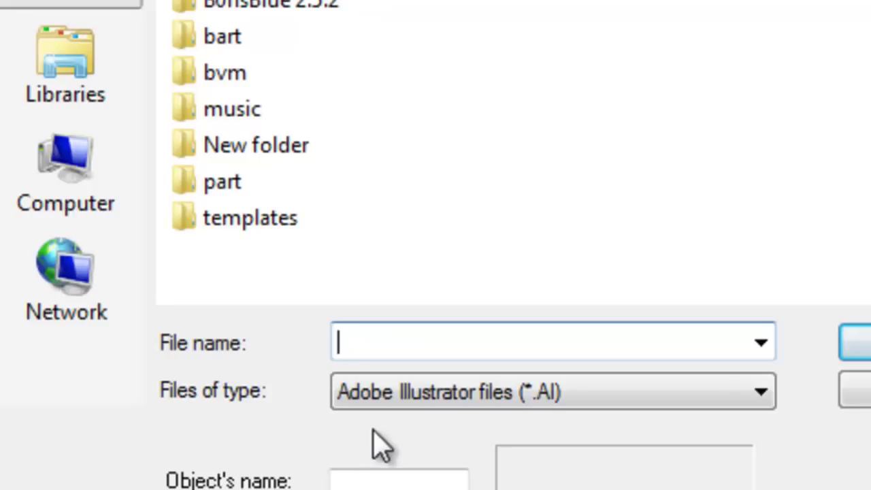
{"action": "left_click", "coordinate": [760, 398]}
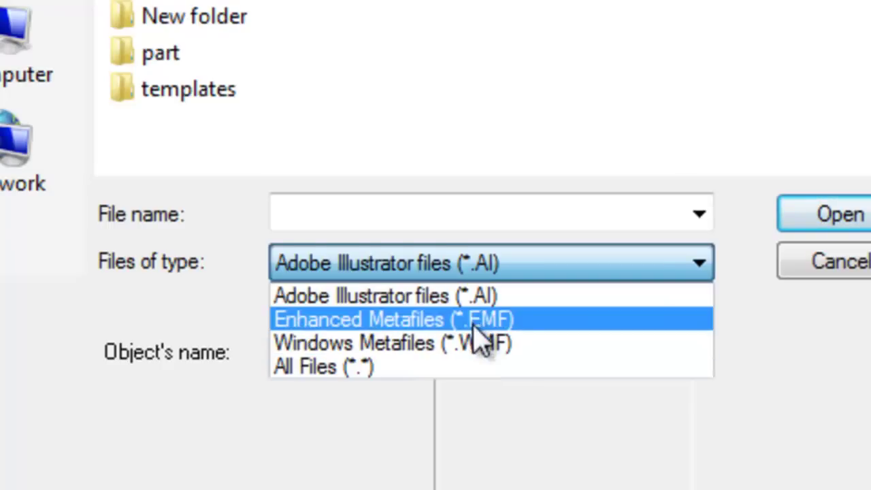
{"action": "left_click", "coordinate": [842, 283]}
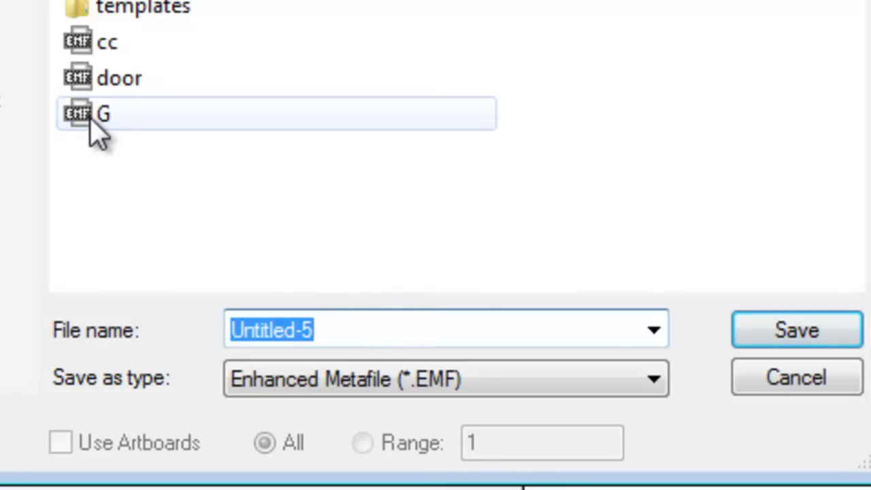
Save the export as G.emf in Enhanced Metafile format, overwriting the earlier file
{"action": "left_click", "coordinate": [338, 334]}
{"action": "key", "text": "BackSpace"}
{"action": "key", "text": "BackSpace"}
{"action": "key", "text": "BackSpace"}
{"action": "key", "text": "BackSpace"}
{"action": "key", "text": "BackSpace"}
{"action": "key", "text": "BackSpace"}
{"action": "key", "text": "BackSpace"}
{"action": "key", "text": "BackSpace"}
{"action": "key", "text": "BackSpace"}
{"action": "key", "text": "BackSpace"}
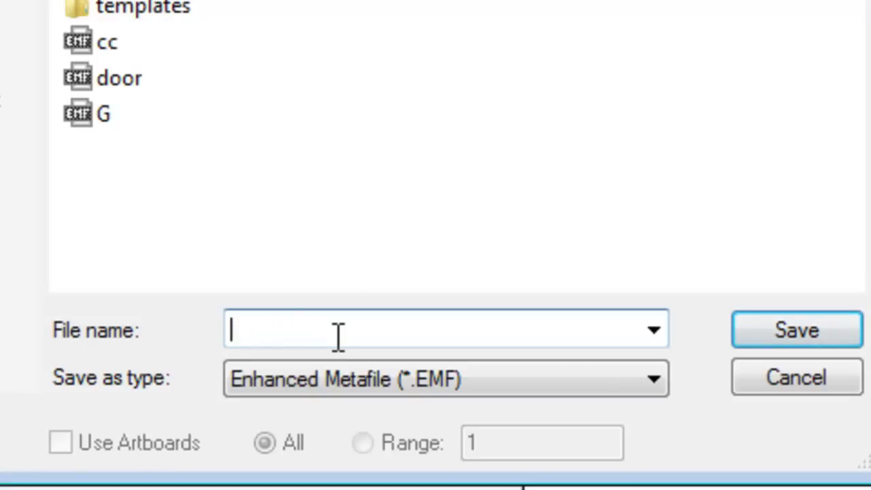
{"action": "type", "text": "G"}
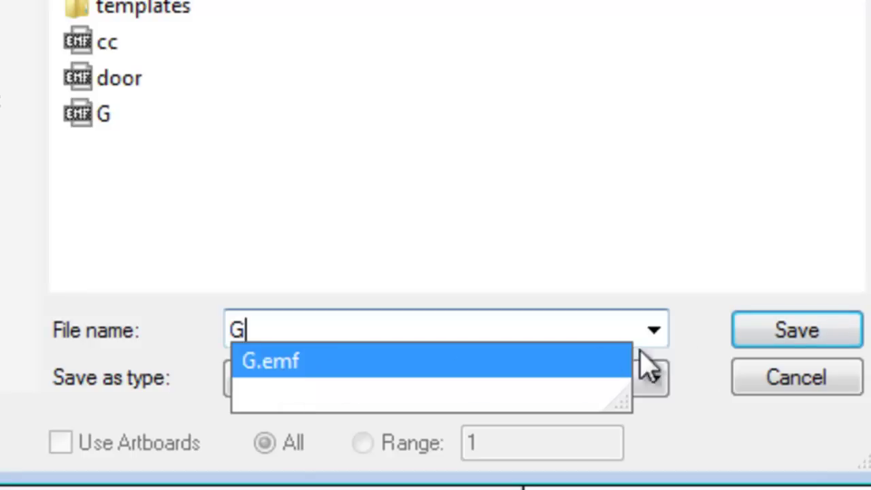
{"action": "left_click", "coordinate": [735, 350]}
{"action": "left_click", "coordinate": [744, 347]}
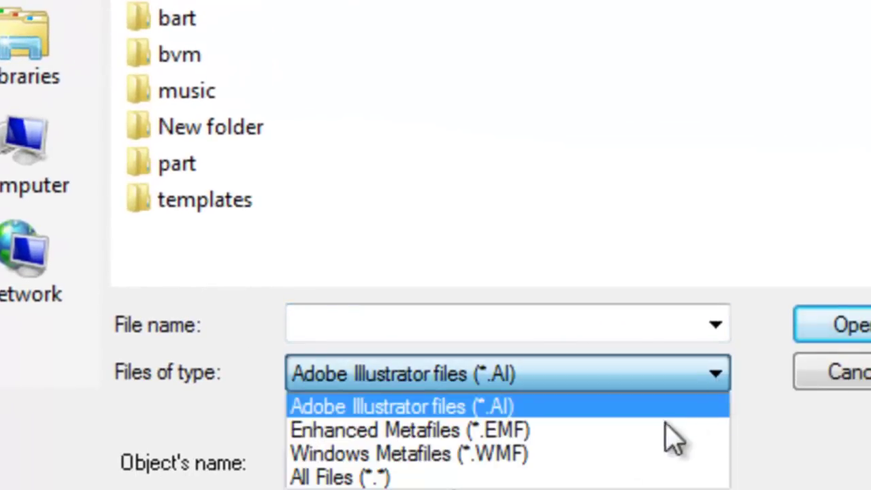
Import G.emf using the Enhanced Metafiles filter and accept the outline as a 3D G
{"action": "left_click", "coordinate": [507, 431]}
{"action": "scroll", "coordinate": [869, 173], "scroll_direction": "down", "scroll_amount": 1}
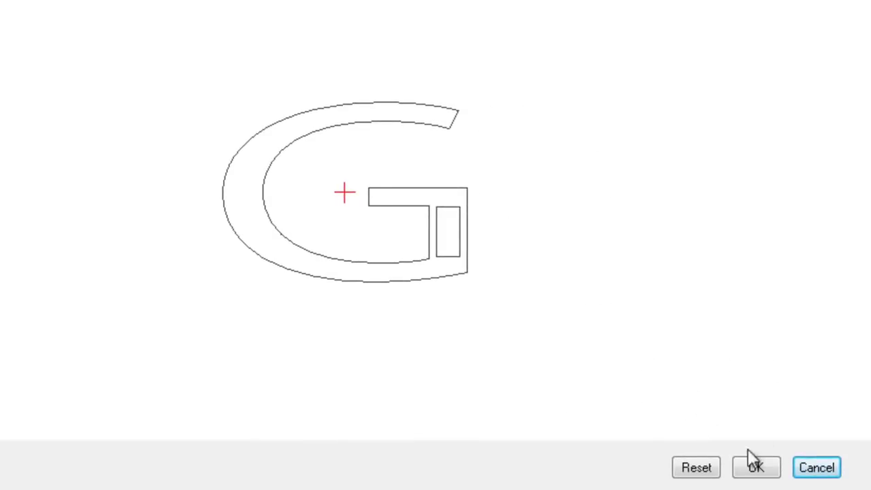
{"action": "left_click", "coordinate": [757, 470]}
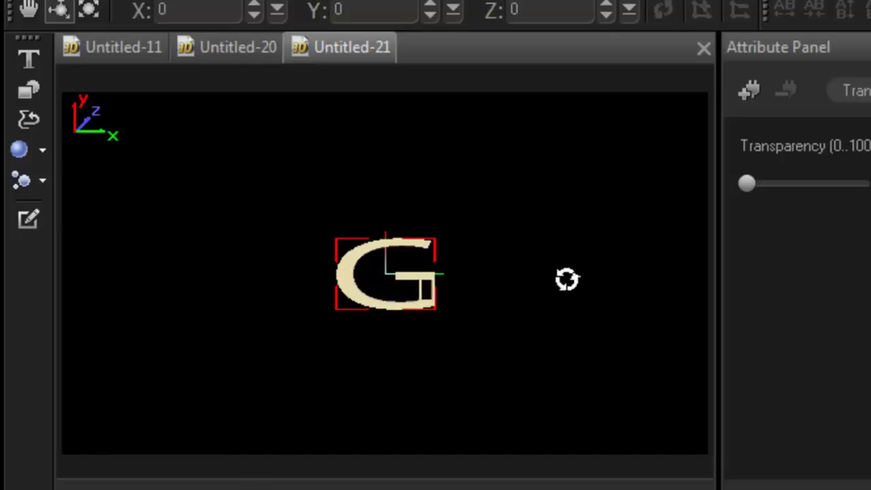
Reduce the camera Distance to enlarge the G, compare with Untitled-11, then return to Untitled-21
{"action": "left_click", "coordinate": [851, 90]}
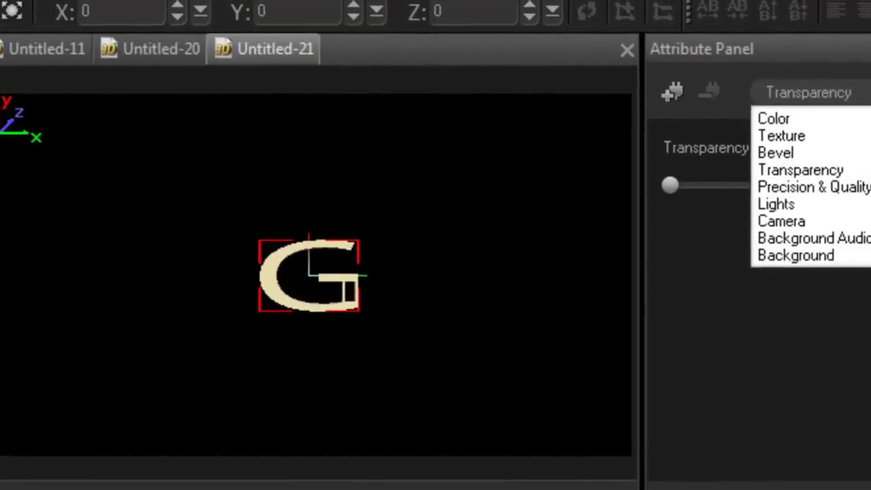
{"action": "left_click", "coordinate": [731, 223]}
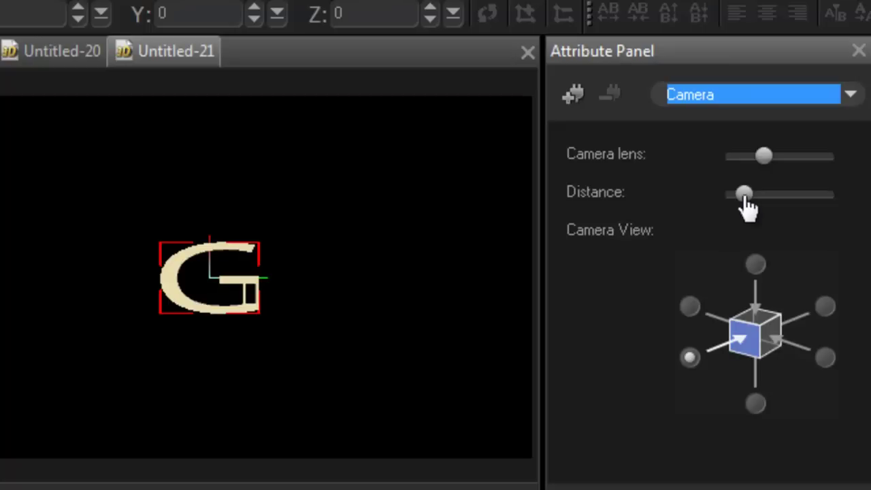
{"action": "left_click_drag", "start_coordinate": [745, 201], "coordinate": [732, 202]}
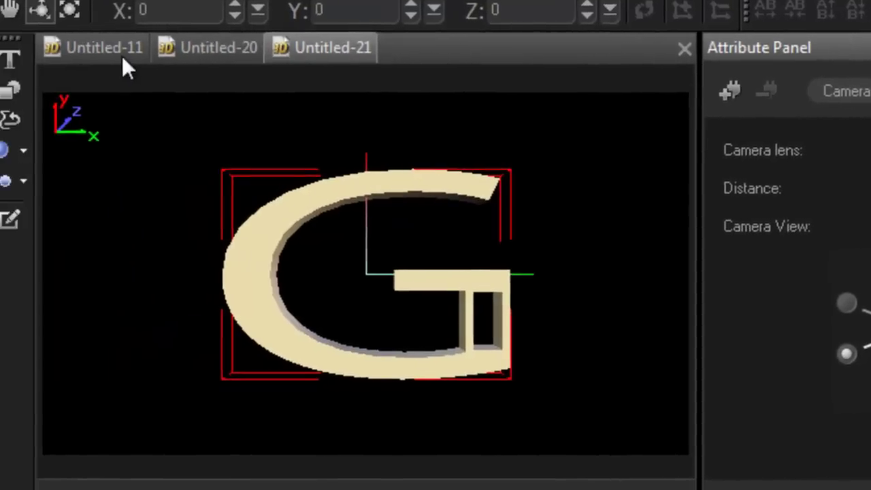
{"action": "left_click", "coordinate": [6, 50]}
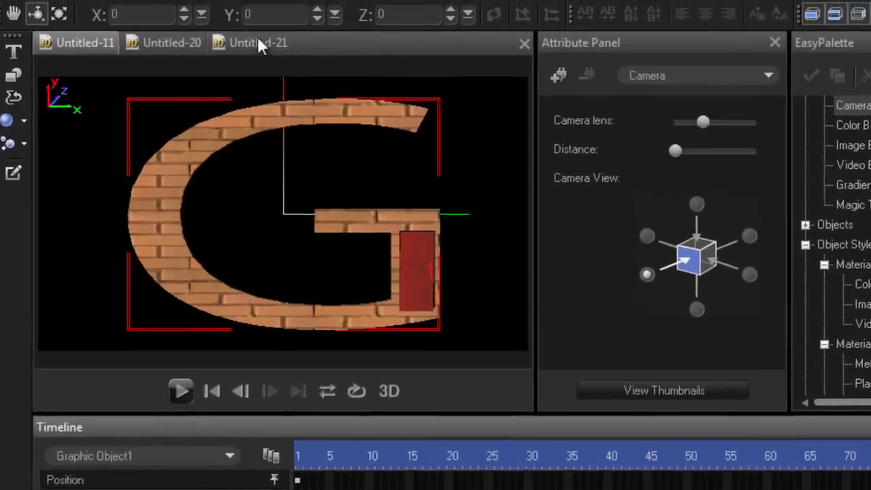
{"action": "left_click", "coordinate": [239, 33]}
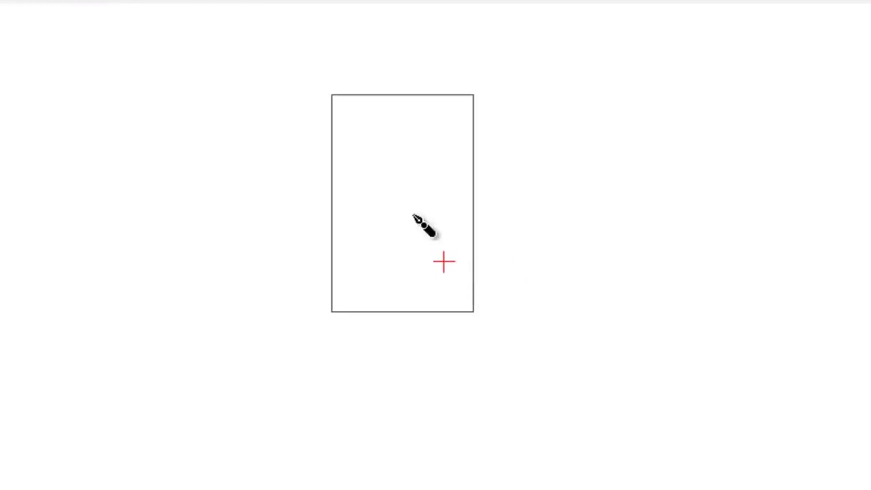
Select the drawn rectangle and move it down and to the right
{"action": "left_click", "coordinate": [444, 261]}
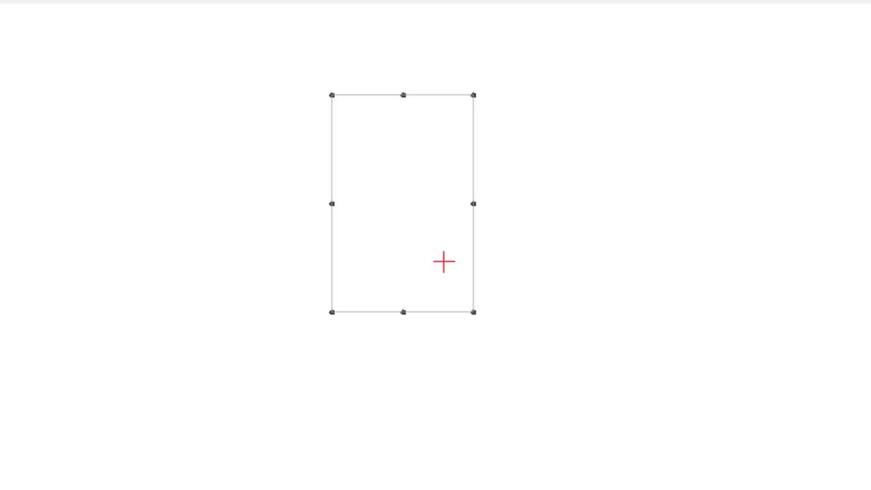
{"action": "left_click_drag", "start_coordinate": [367, 105], "coordinate": [411, 168]}
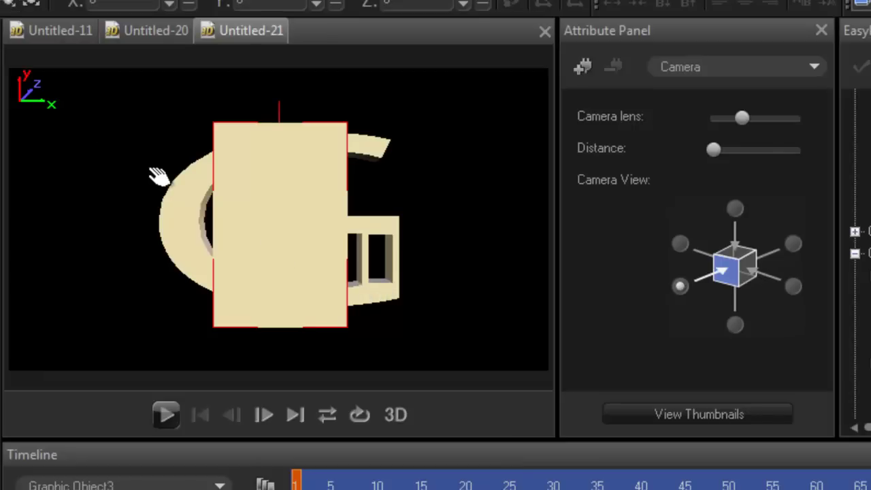
Move the door block aside and set its Bevel extrusion to 20, dismissing the invalid-value error
{"action": "left_click_drag", "start_coordinate": [253, 224], "coordinate": [327, 232]}
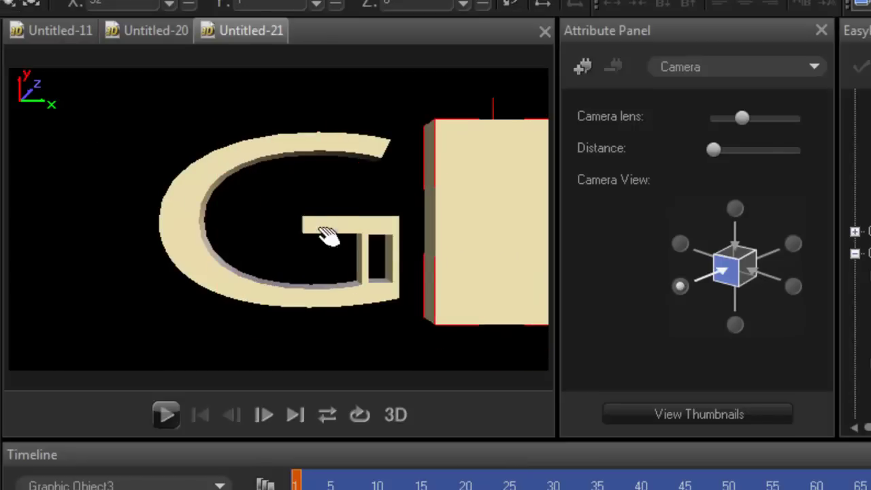
{"action": "left_click", "coordinate": [814, 67]}
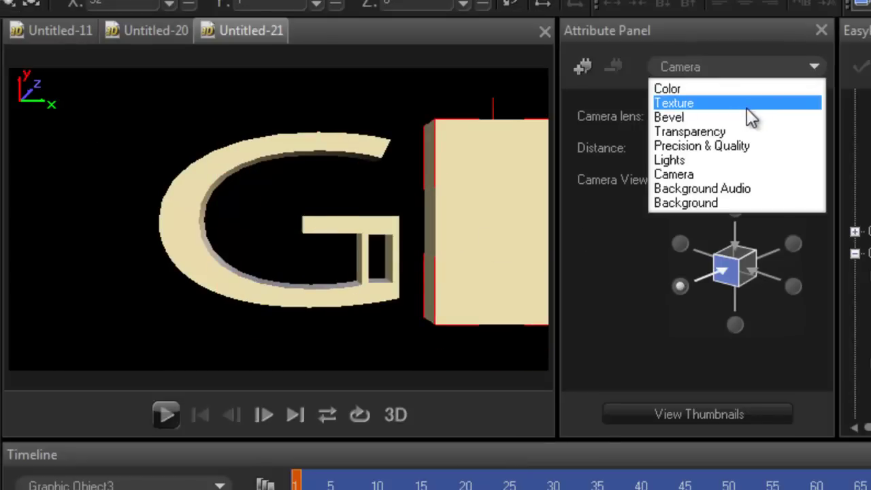
{"action": "left_click", "coordinate": [734, 117]}
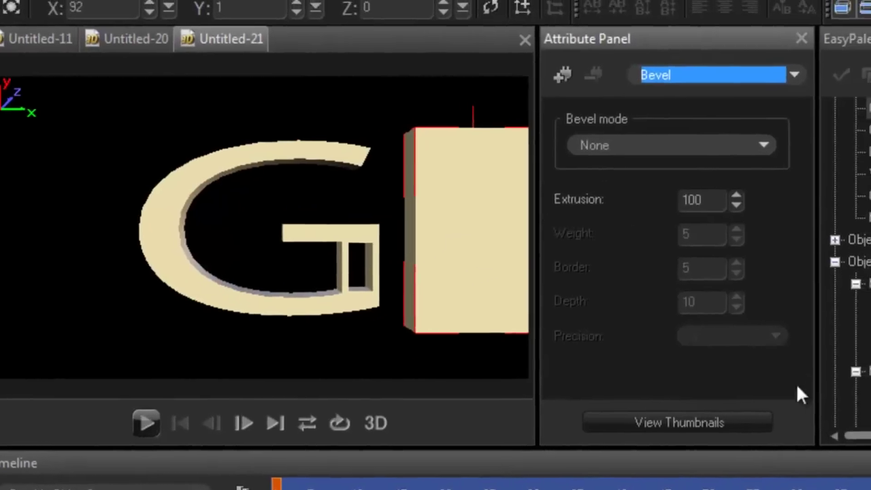
{"action": "double_click", "coordinate": [682, 206]}
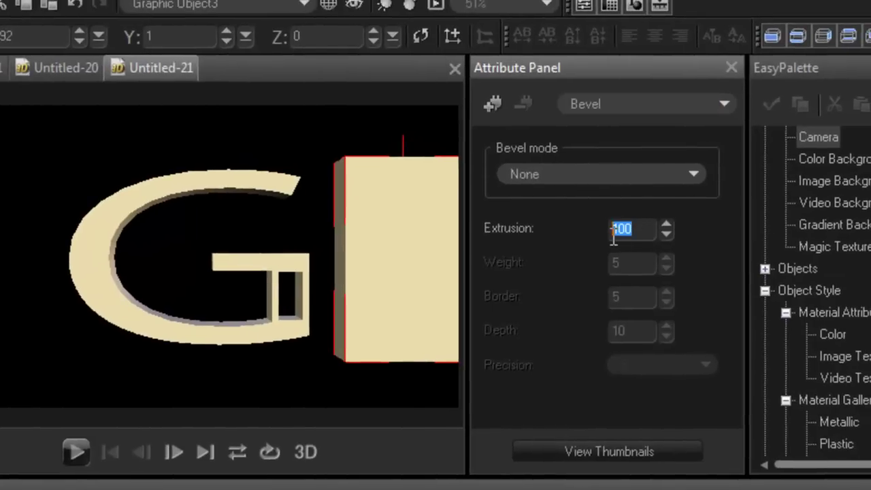
{"action": "type", "text": "20"}
{"action": "key", "text": "Return"}
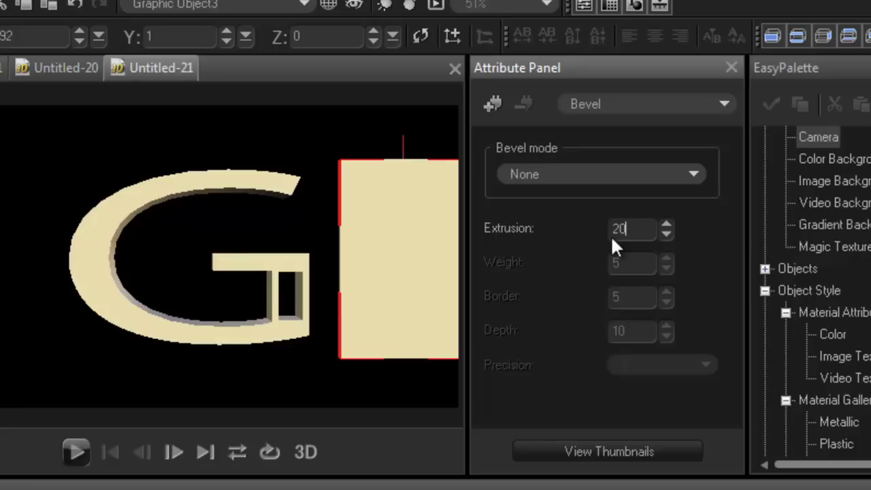
{"action": "type", "text": "55"}
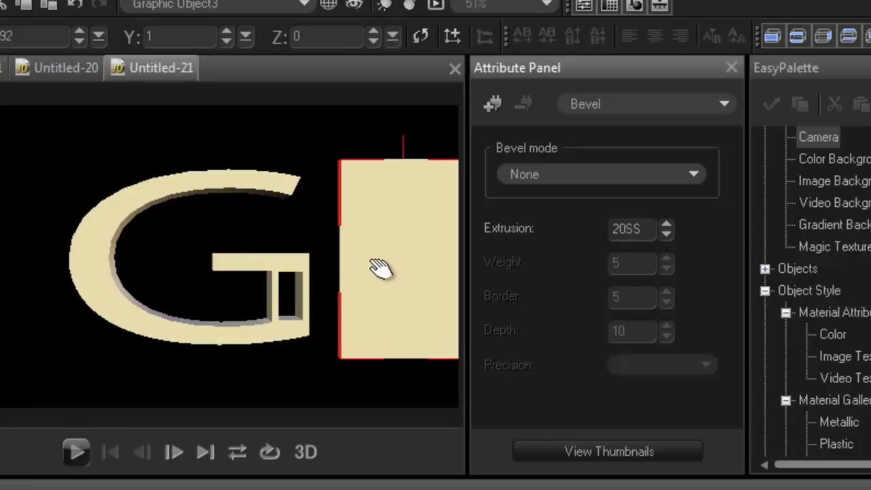
{"action": "key", "text": "Return"}
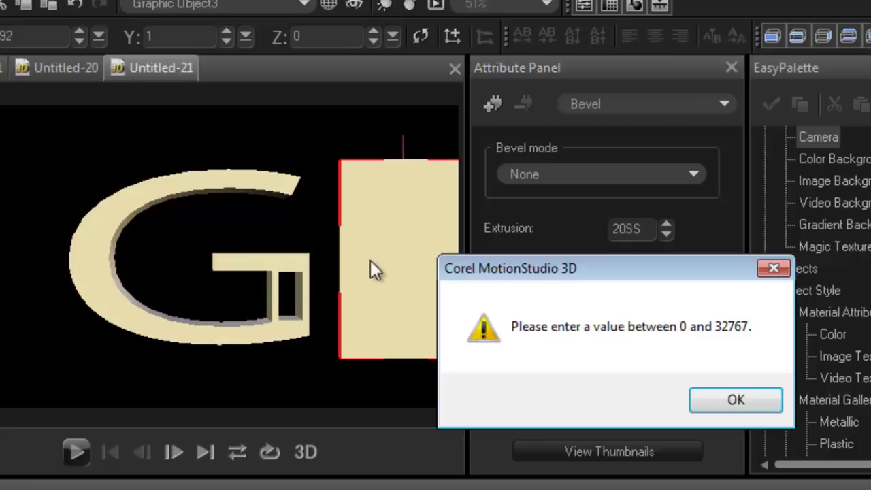
{"action": "left_click", "coordinate": [733, 401]}
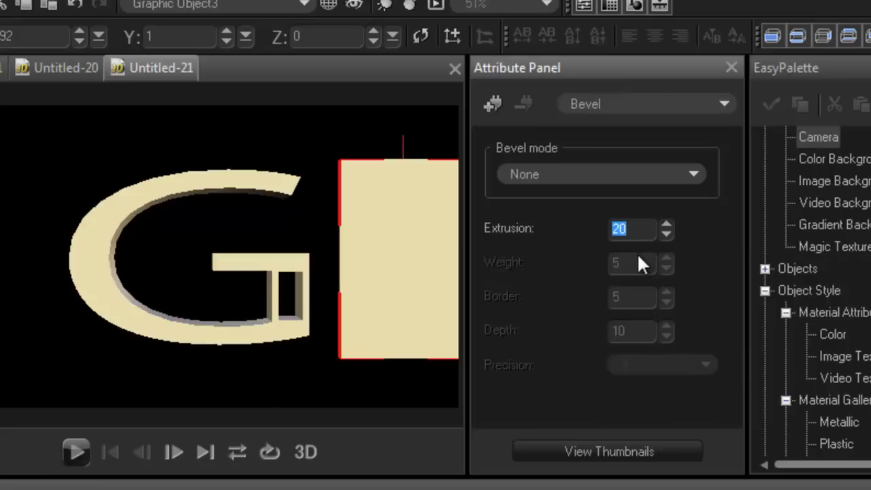
Reposition the door block and nudge the G right so the block stands beside it
{"action": "left_click_drag", "start_coordinate": [385, 283], "coordinate": [268, 282]}
{"action": "left_click", "coordinate": [334, 276]}
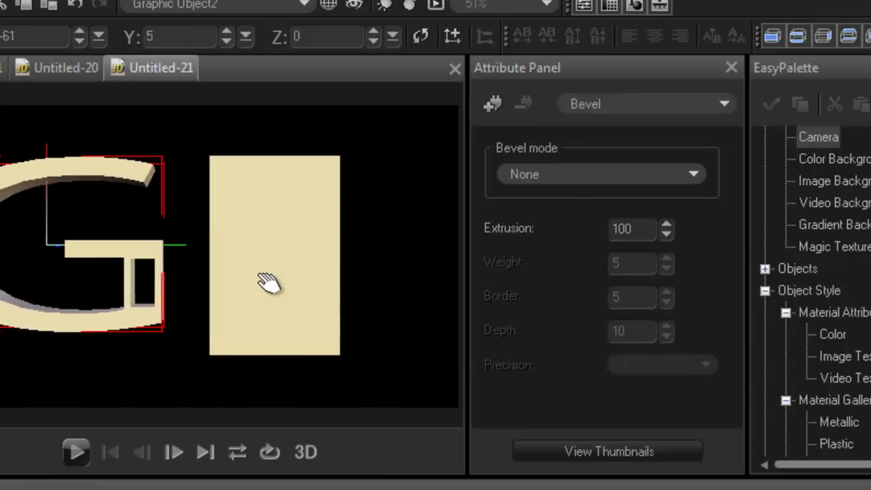
{"action": "left_click", "coordinate": [267, 281]}
{"action": "double_click", "coordinate": [266, 282]}
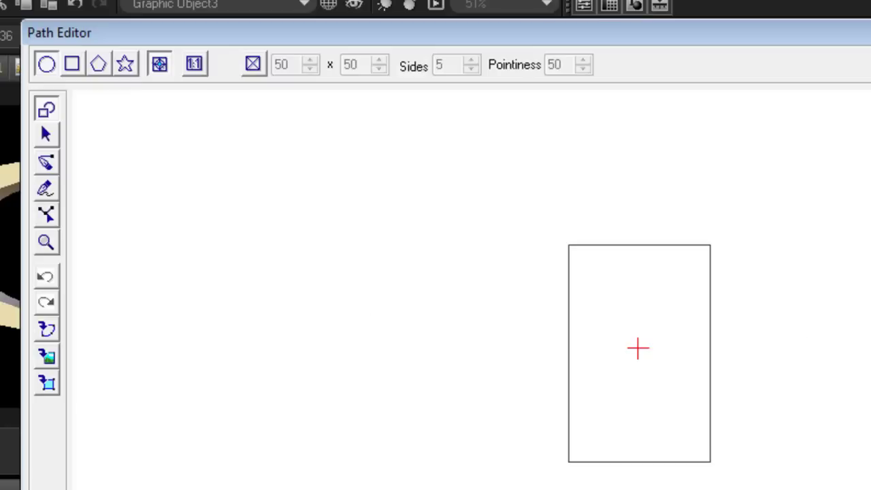
{"action": "key", "text": "Return"}
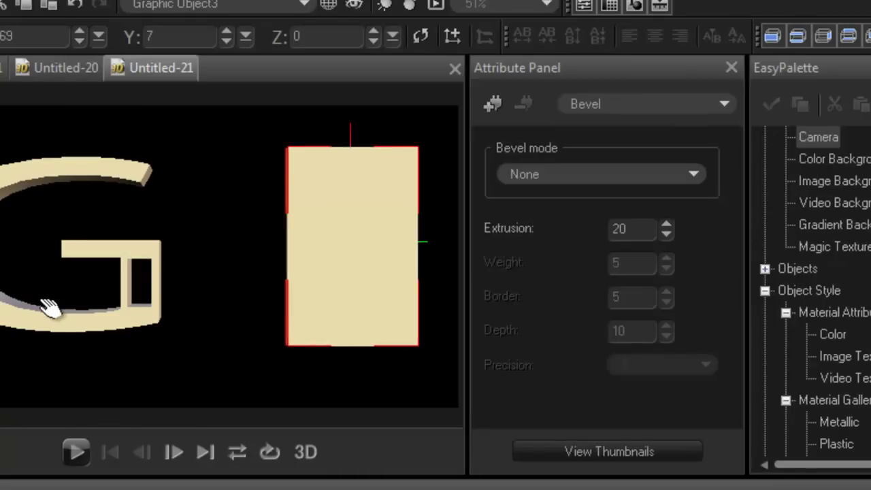
{"action": "left_click", "coordinate": [43, 320]}
{"action": "key", "text": "Right"}
{"action": "key", "text": "Right"}
{"action": "key", "text": "Right"}
{"action": "key", "text": "Right"}
{"action": "key", "text": "Right"}
{"action": "key", "text": "Right"}
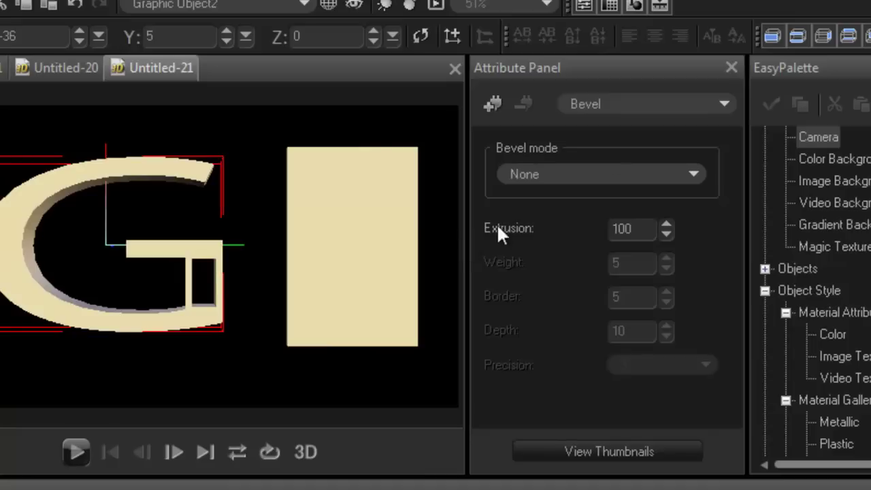
Apply the gray brick image texture to the G
{"action": "left_click", "coordinate": [723, 104]}
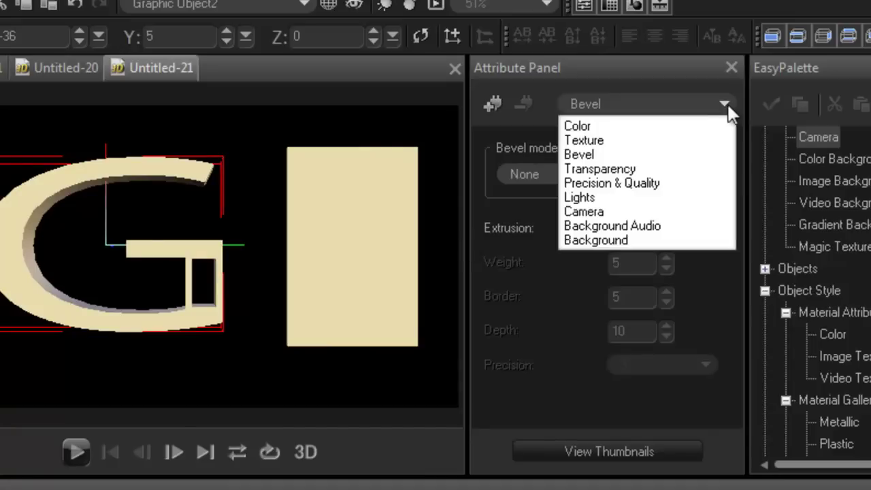
{"action": "left_click", "coordinate": [620, 143]}
{"action": "left_click", "coordinate": [646, 458]}
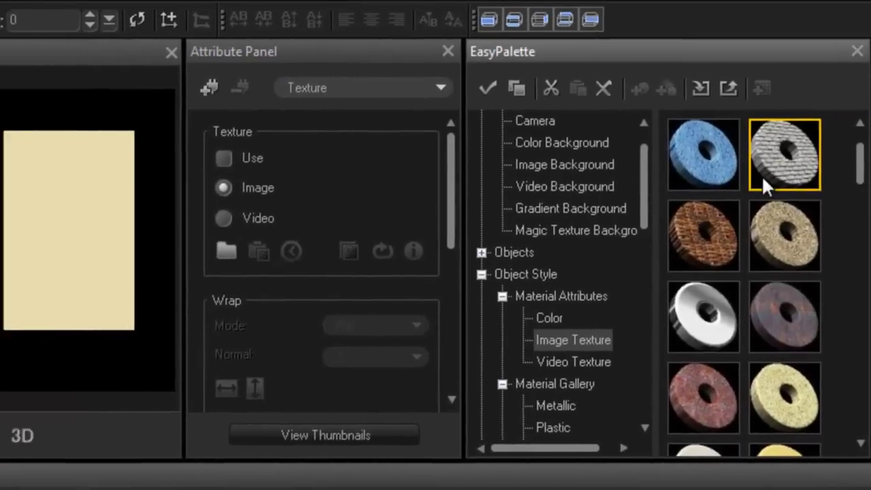
{"action": "double_click", "coordinate": [693, 181]}
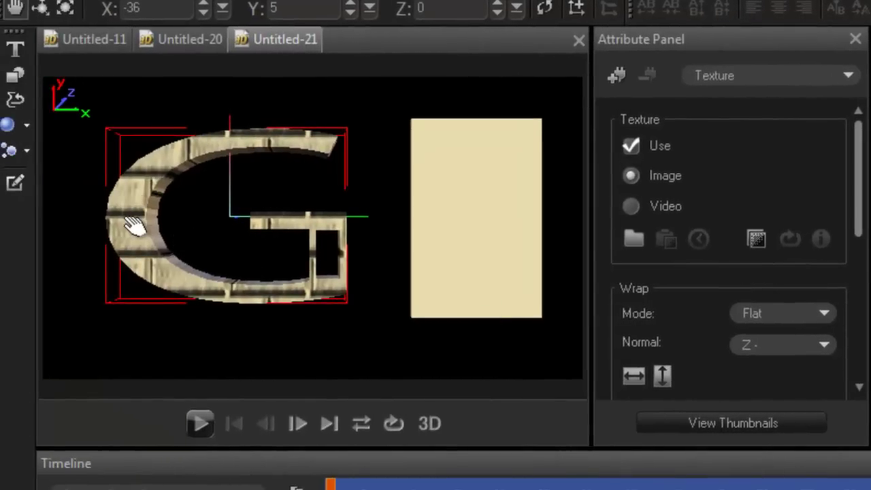
Enable custom mapping and scale the brick texture to 237 on X and Y
{"action": "left_click_drag", "start_coordinate": [861, 201], "coordinate": [863, 296]}
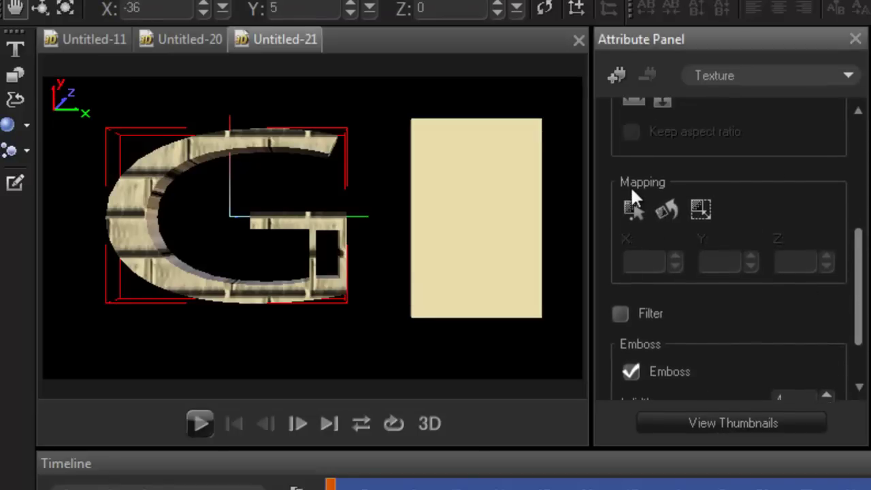
{"action": "left_click", "coordinate": [700, 209]}
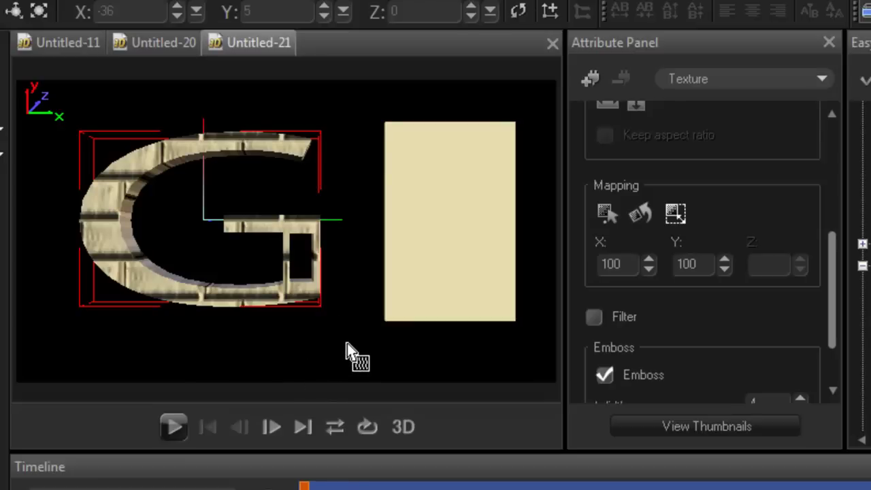
{"action": "left_click_drag", "start_coordinate": [347, 343], "coordinate": [325, 345]}
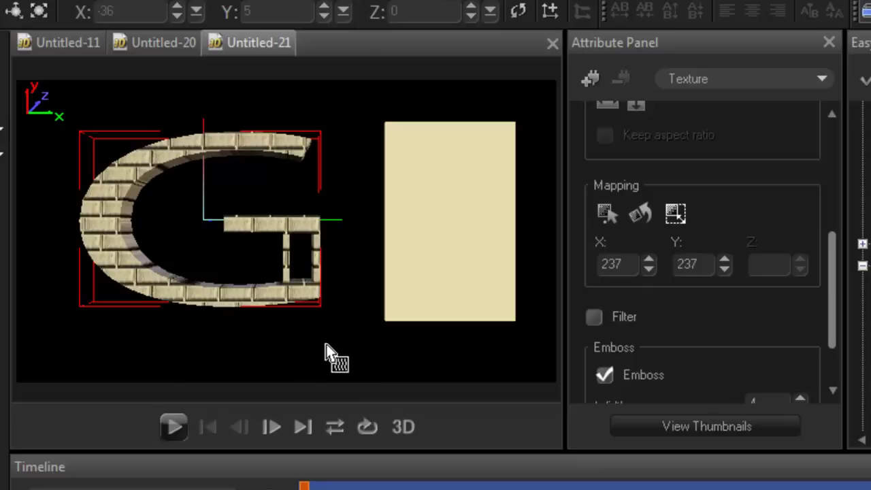
Select the door block and load the PVC Veneered Doors-kp1 image as its texture
{"action": "left_click", "coordinate": [421, 227]}
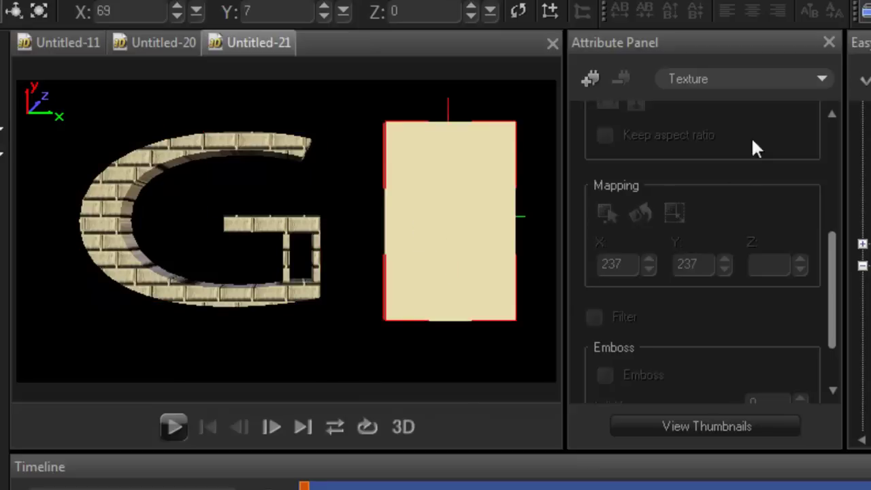
{"action": "left_click_drag", "start_coordinate": [836, 251], "coordinate": [835, 143]}
{"action": "left_click", "coordinate": [608, 243]}
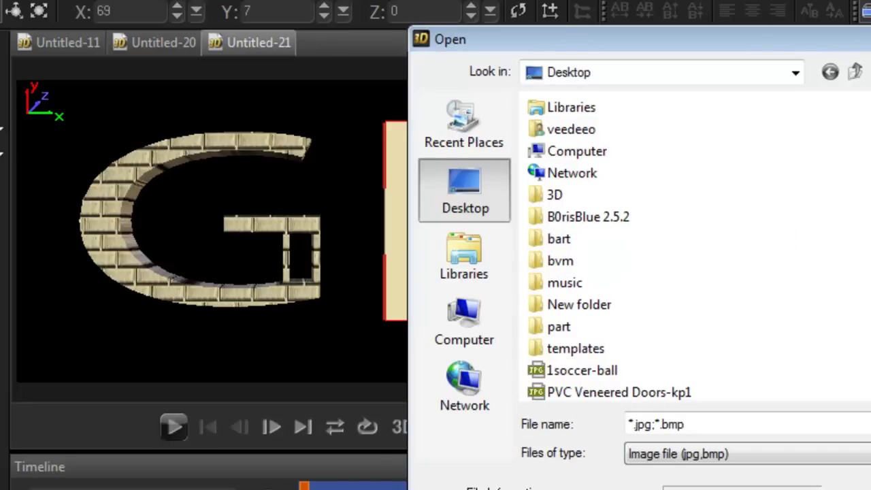
{"action": "left_click", "coordinate": [648, 392]}
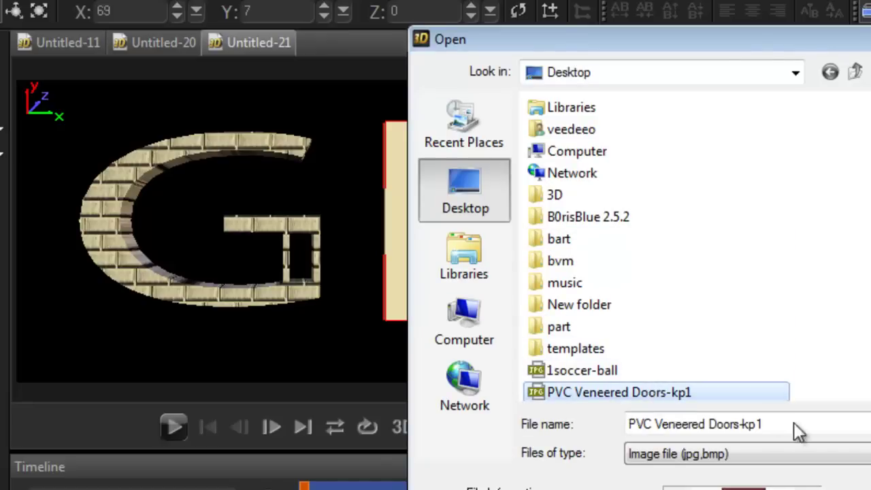
{"action": "key", "text": "Return"}
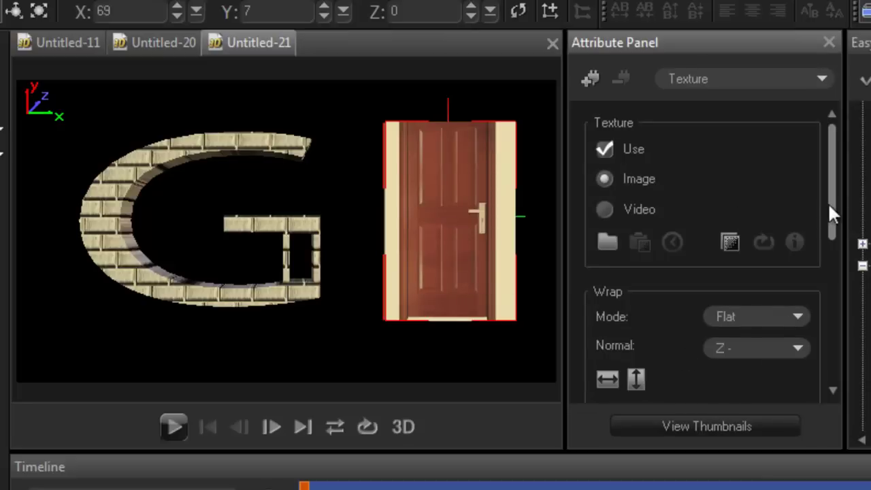
{"action": "left_click_drag", "start_coordinate": [830, 208], "coordinate": [833, 278]}
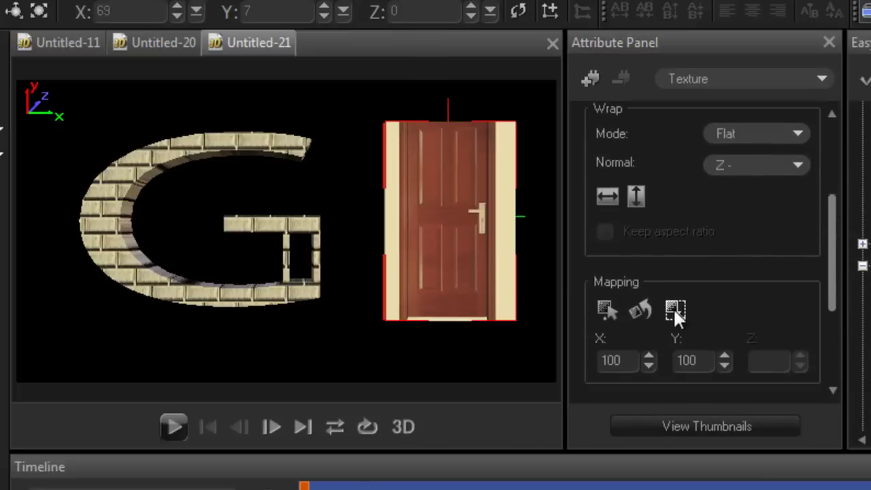
Fit the door photo to the block by scaling and shifting its texture mapping
{"action": "left_click_drag", "start_coordinate": [522, 350], "coordinate": [357, 344]}
{"action": "left_click", "coordinate": [605, 310]}
{"action": "left_click_drag", "start_coordinate": [439, 350], "coordinate": [463, 338]}
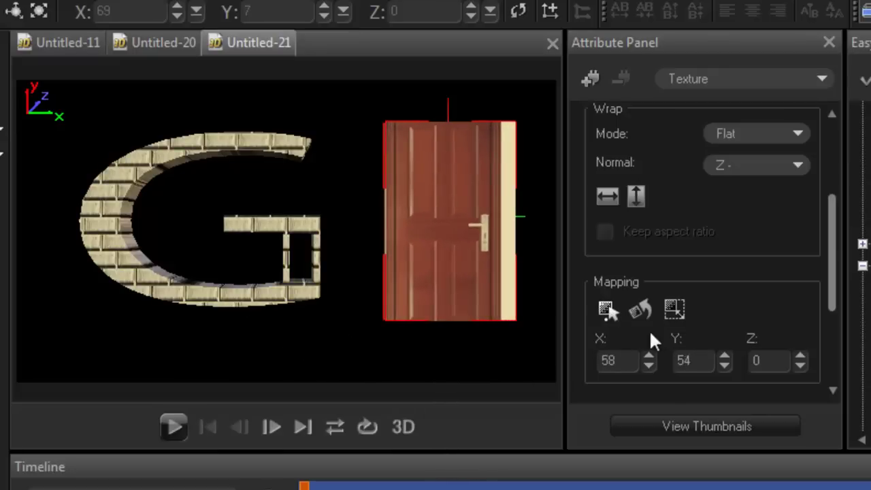
{"action": "left_click", "coordinate": [674, 310]}
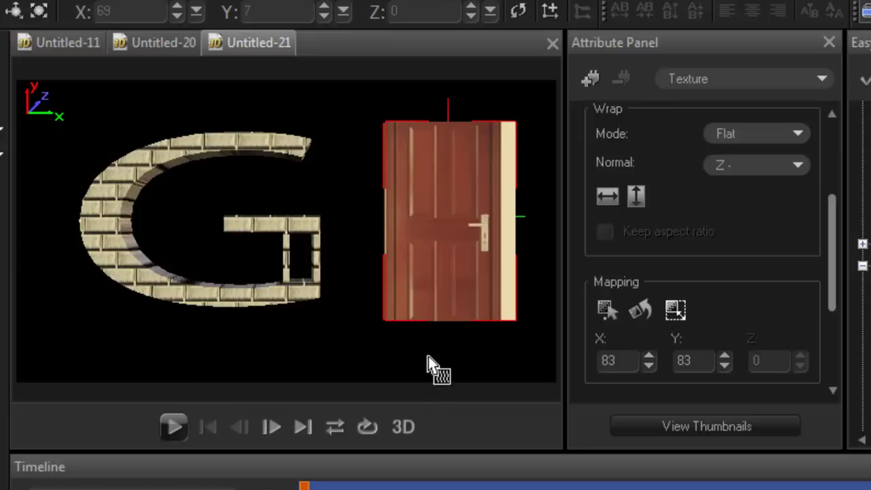
{"action": "left_click_drag", "start_coordinate": [428, 356], "coordinate": [445, 363]}
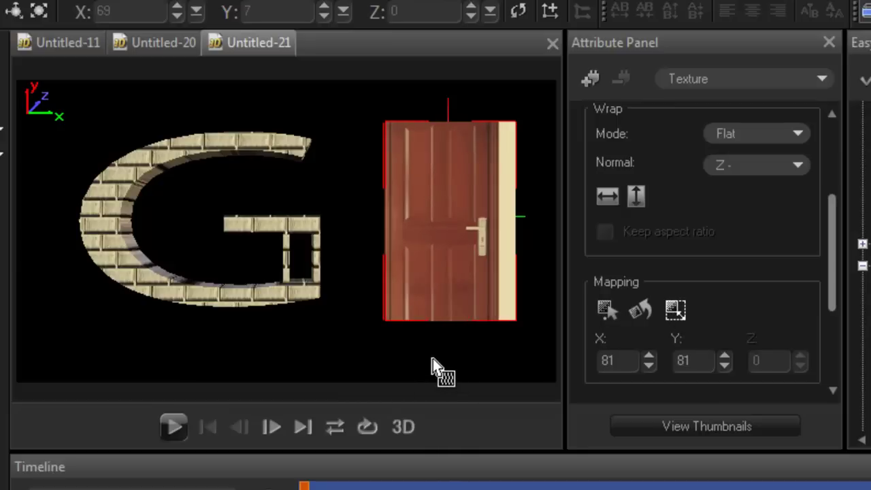
{"action": "left_click", "coordinate": [606, 310]}
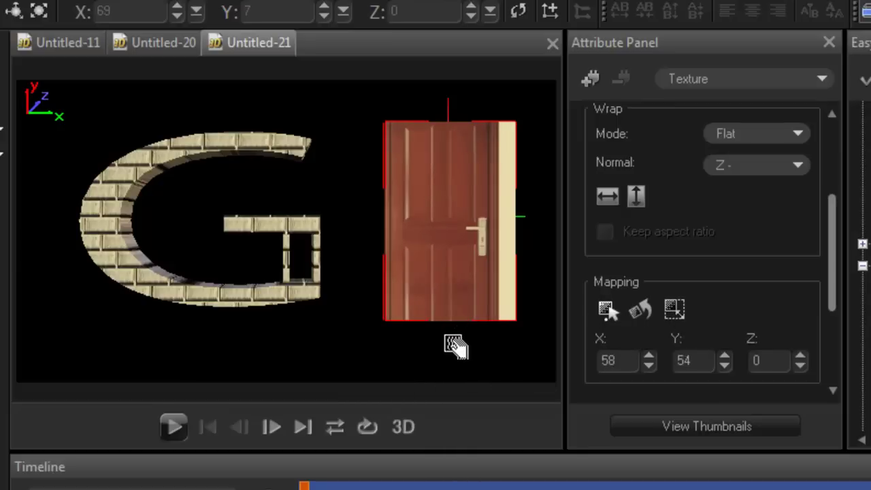
{"action": "left_click_drag", "start_coordinate": [453, 345], "coordinate": [434, 274]}
Narrow the door, set mapping to 69 X and 62 Y, and move it to X 59, Y 4
{"action": "left_click", "coordinate": [39, 10]}
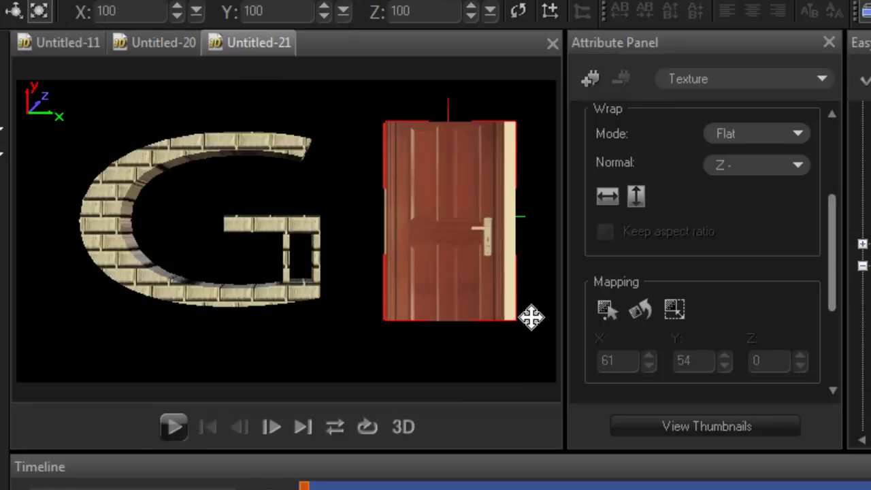
{"action": "left_click_drag", "start_coordinate": [547, 327], "coordinate": [503, 344]}
{"action": "left_click", "coordinate": [674, 310]}
{"action": "left_click", "coordinate": [605, 311]}
{"action": "left_click", "coordinate": [674, 310]}
{"action": "left_click", "coordinate": [605, 310]}
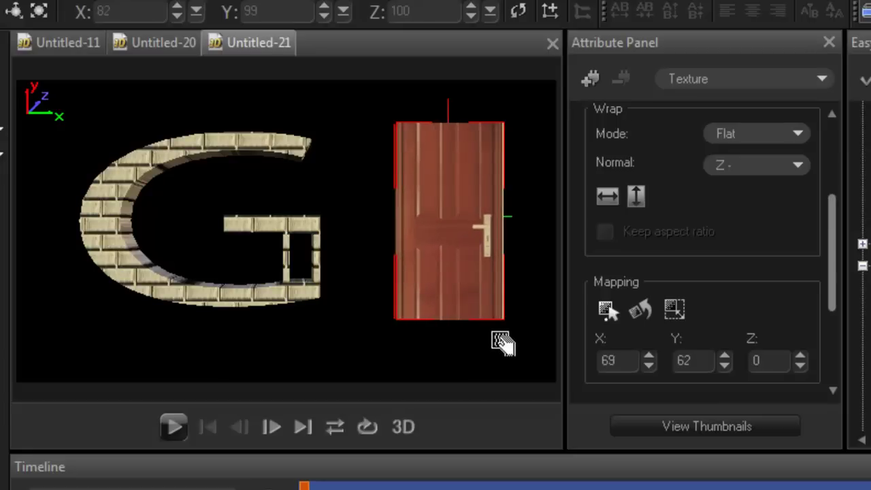
{"action": "left_click", "coordinate": [13, 10]}
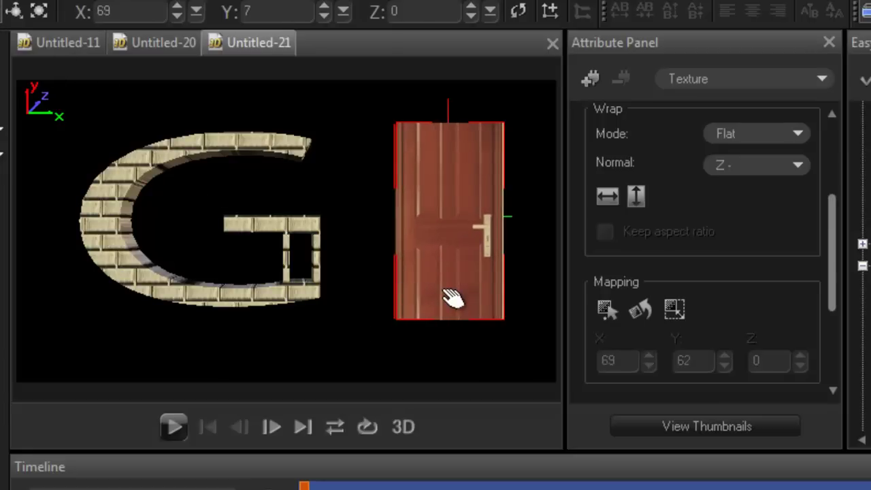
{"action": "mouse_move", "coordinate": [453, 297]}
{"action": "left_mouse_down"}
{"action": "mouse_move", "coordinate": [395, 306]}
{"action": "mouse_move", "coordinate": [443, 302]}
{"action": "left_mouse_up"}
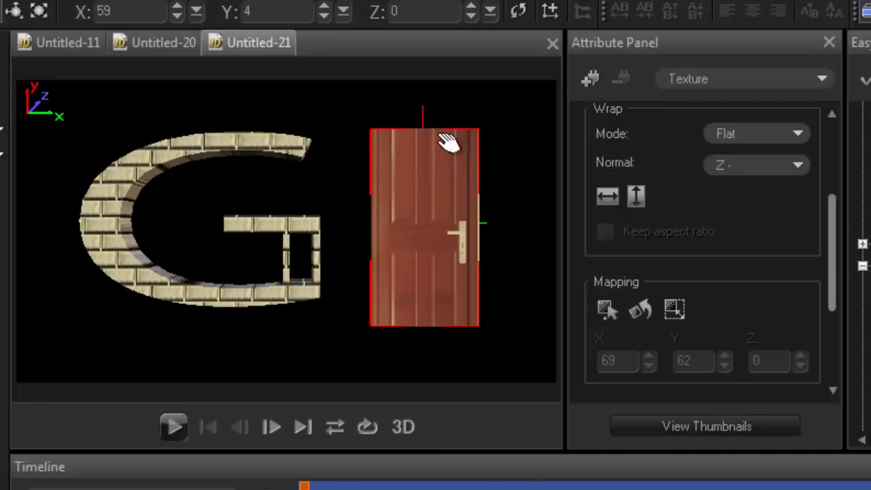
Add a Token Rotate (G) effect to the door and browse its EasyPalette presets
{"action": "left_click", "coordinate": [589, 80]}
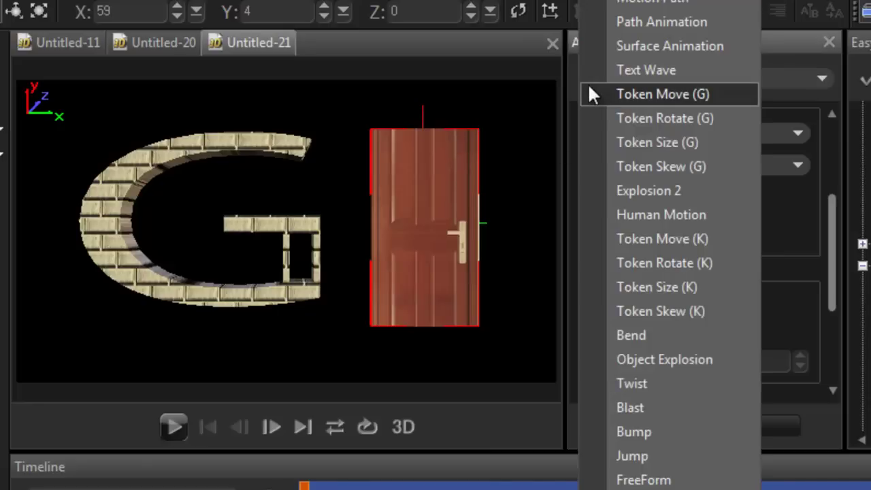
{"action": "left_click", "coordinate": [693, 125]}
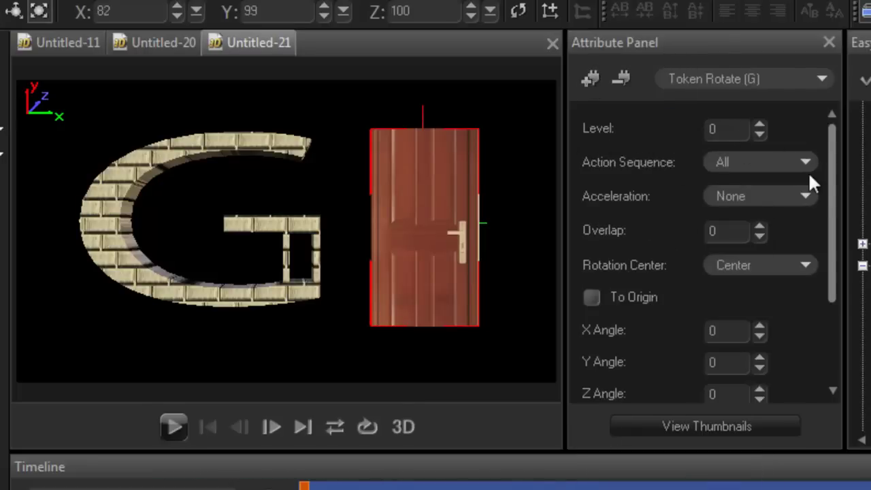
{"action": "mouse_move", "coordinate": [833, 175]}
{"action": "left_mouse_down"}
{"action": "mouse_move", "coordinate": [840, 259]}
{"action": "mouse_move", "coordinate": [844, 165]}
{"action": "left_mouse_up"}
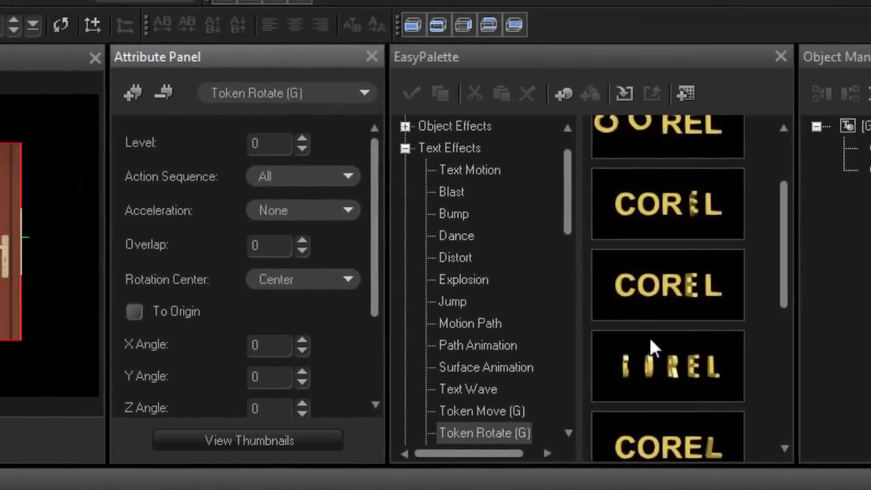
{"action": "left_click_drag", "start_coordinate": [783, 266], "coordinate": [771, 253]}
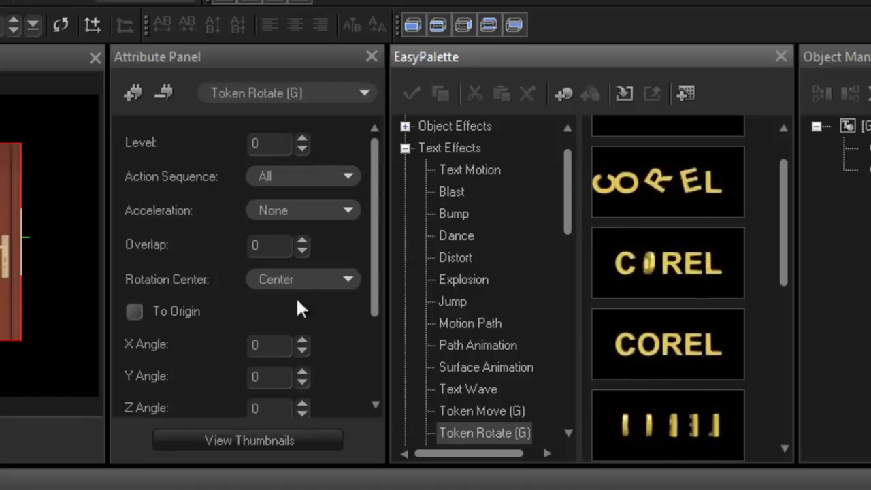
Apply the backward -120° Front-LT swing preset to the door, preview it, then select the G
{"action": "double_click", "coordinate": [671, 350]}
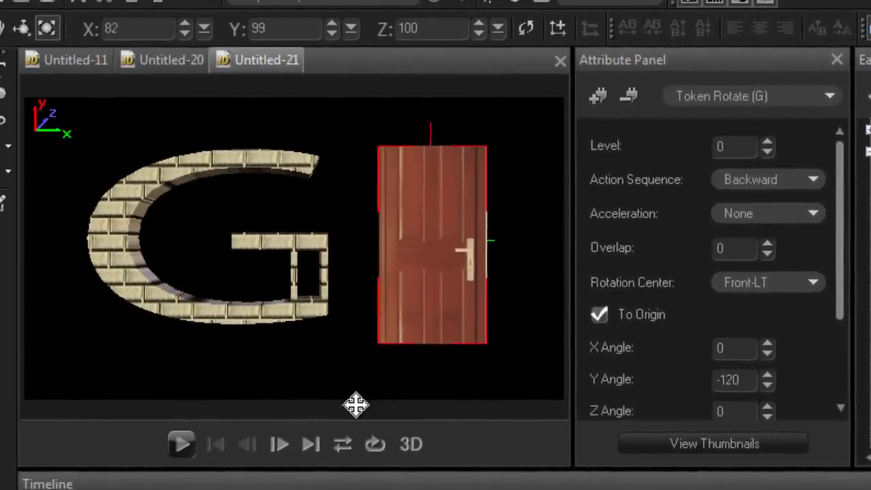
{"action": "left_click", "coordinate": [179, 443]}
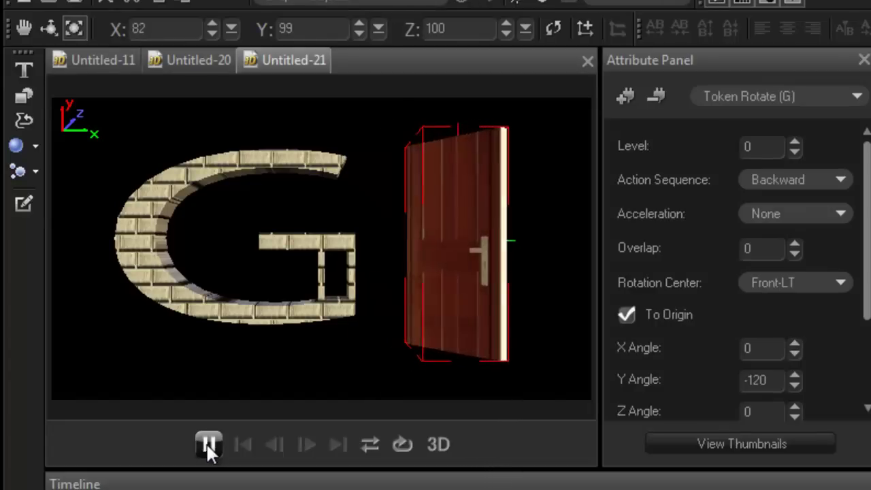
{"action": "left_click", "coordinate": [207, 445]}
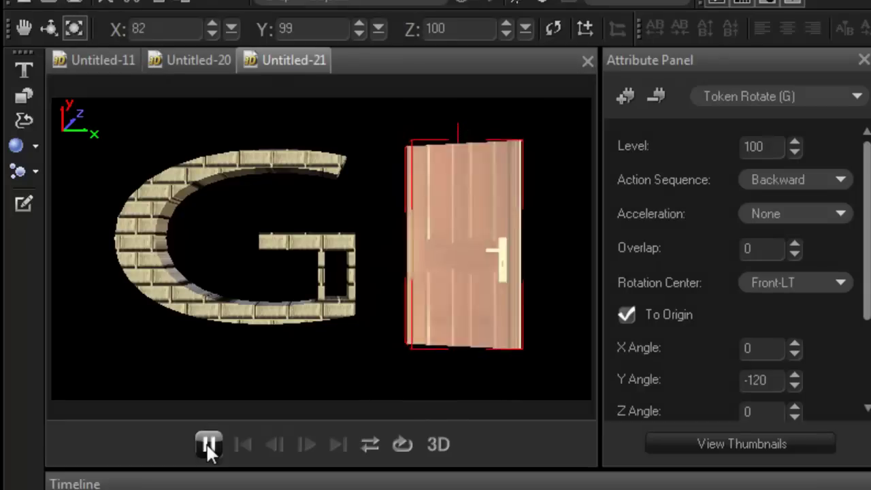
{"action": "left_click", "coordinate": [208, 445]}
{"action": "left_click_drag", "start_coordinate": [473, 264], "coordinate": [453, 263]}
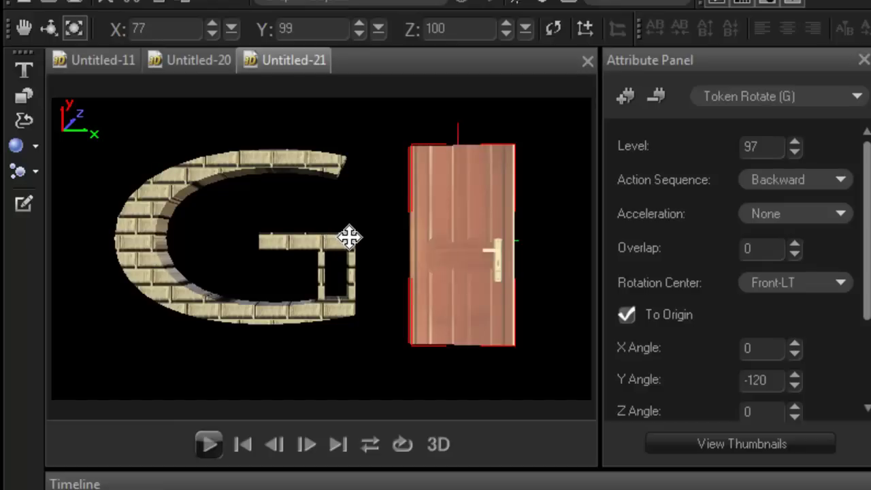
{"action": "left_click", "coordinate": [180, 184]}
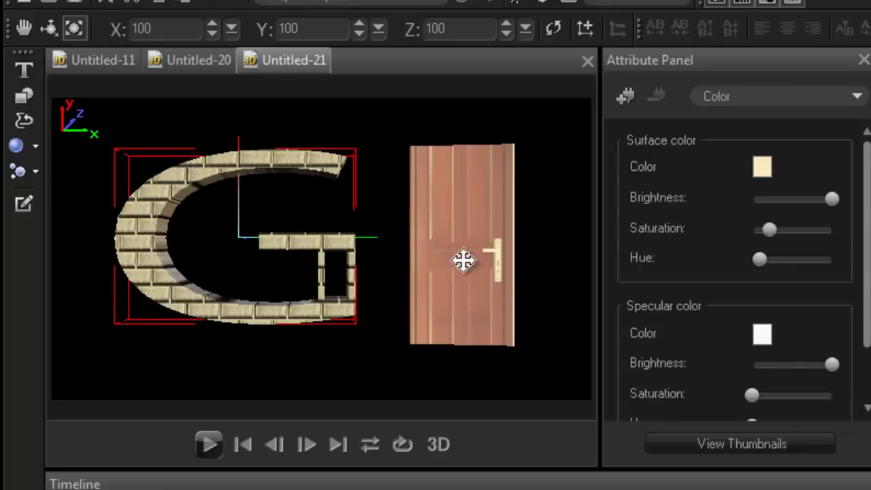
Play the finished Untitled-11 scene for comparison, then return to Untitled-21
{"action": "left_click", "coordinate": [108, 60]}
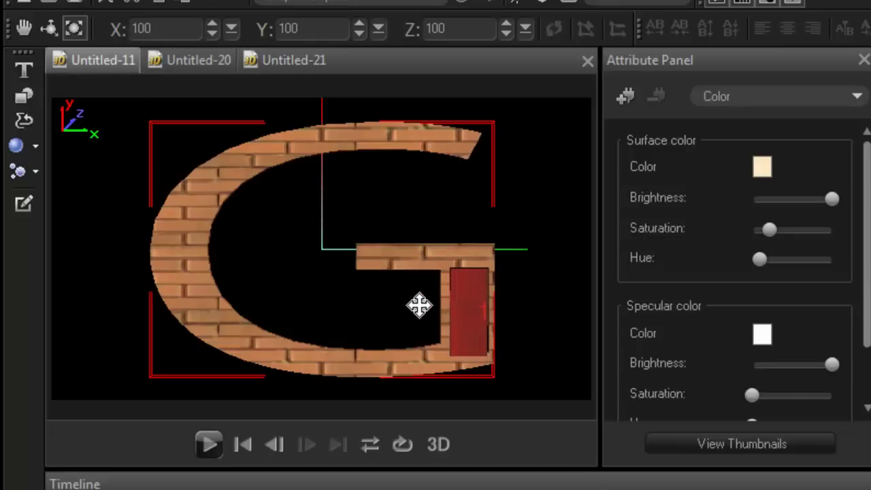
{"action": "left_click", "coordinate": [211, 446]}
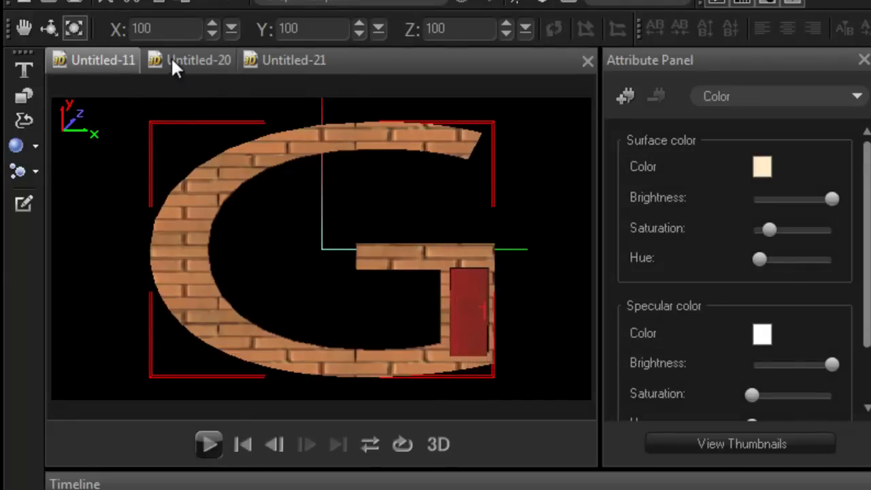
{"action": "left_click", "coordinate": [308, 62]}
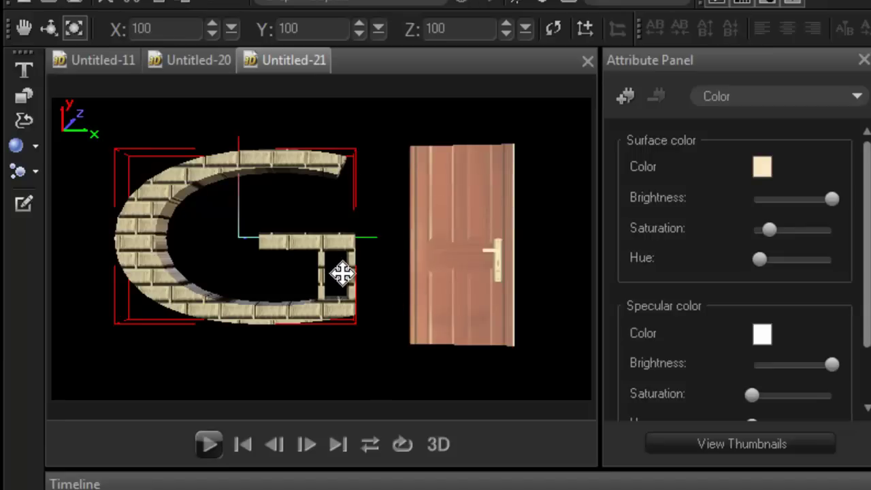
Show Untitled-21's Camera settings, viewing from the top and then the front
{"action": "left_click", "coordinate": [858, 97]}
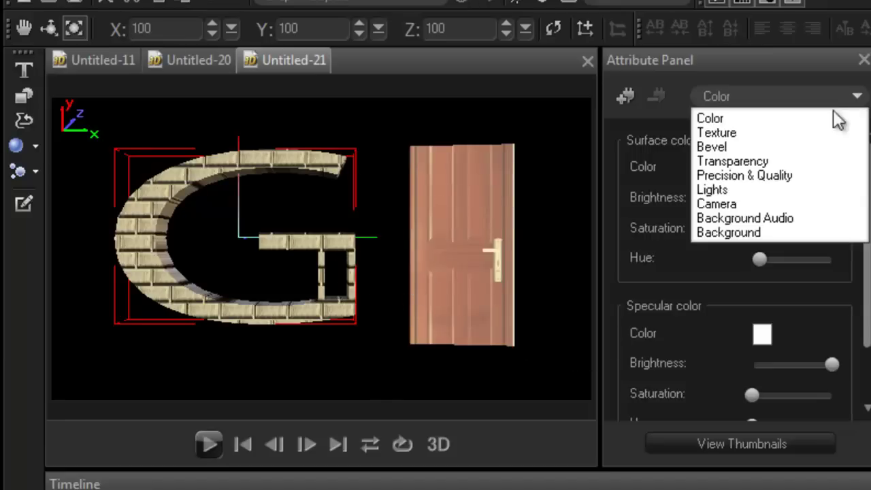
{"action": "left_click", "coordinate": [742, 201]}
{"action": "left_click", "coordinate": [778, 238]}
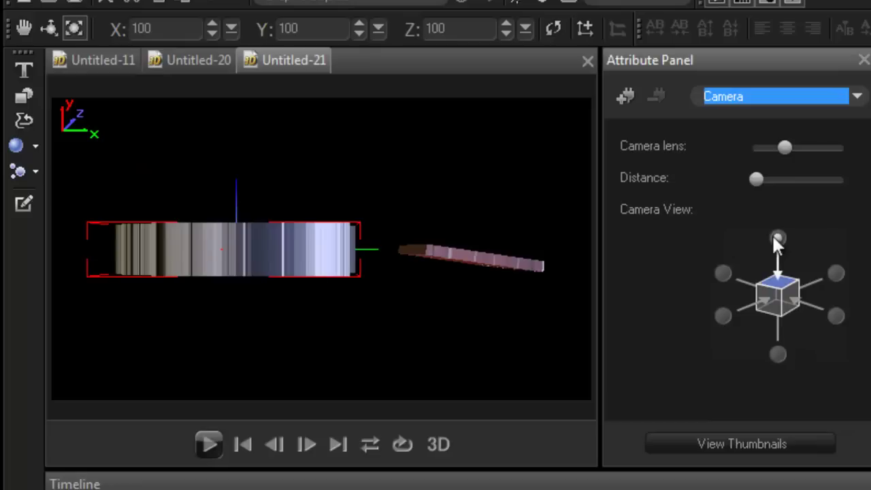
{"action": "left_click_drag", "start_coordinate": [470, 310], "coordinate": [457, 312]}
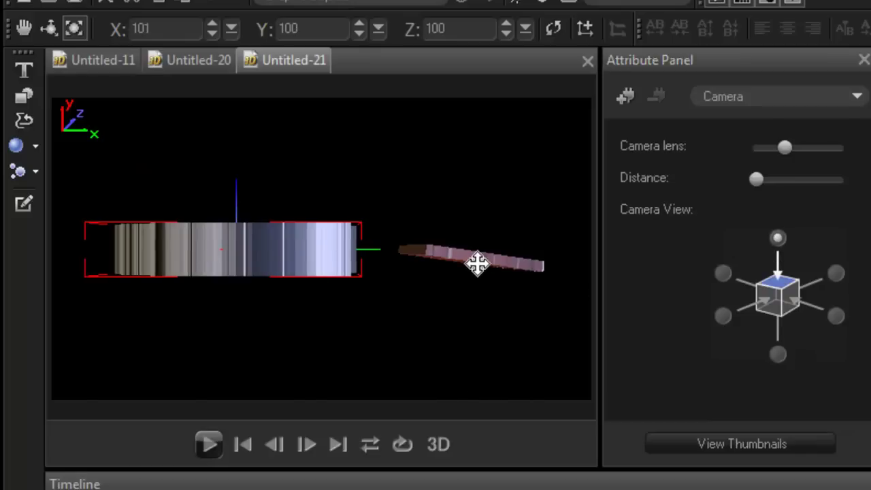
{"action": "left_click", "coordinate": [723, 316]}
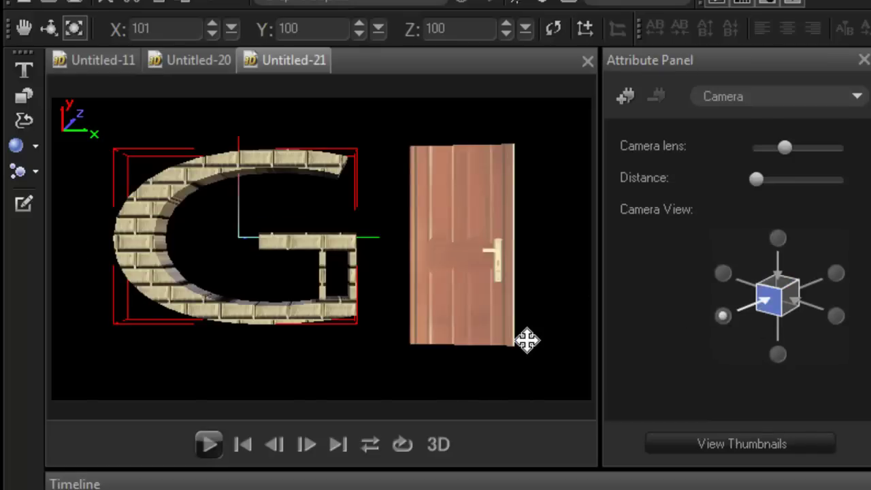